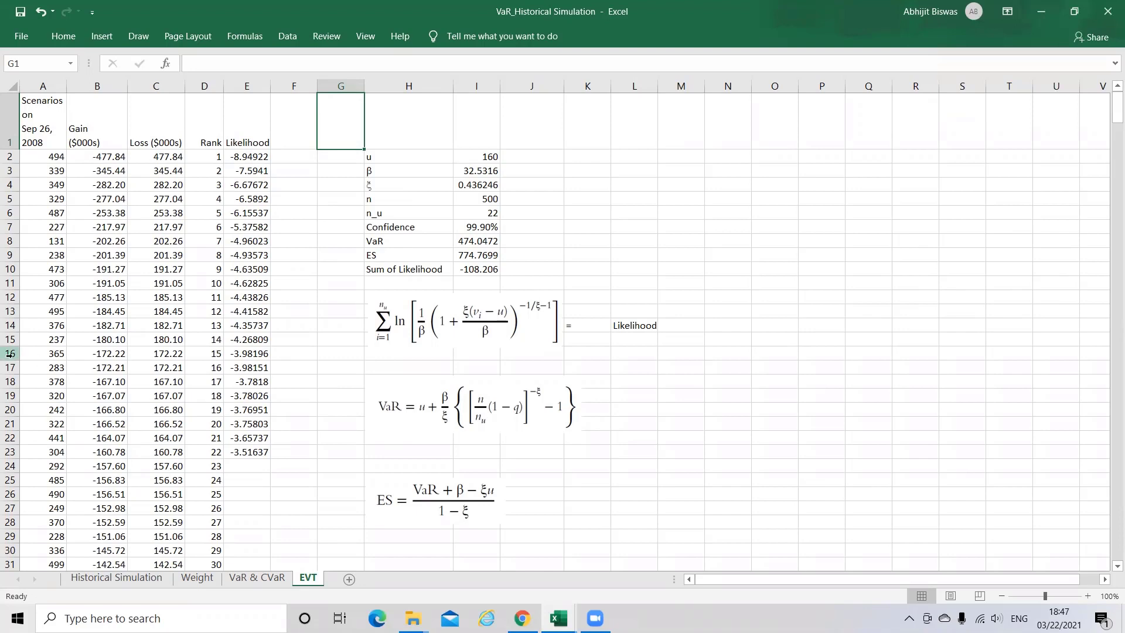
Step: Enter the loss in C2 as the negative of the gain, =-B2, and fill the formula down the Loss column
{"action": "left_click", "coordinate": [150, 126]}
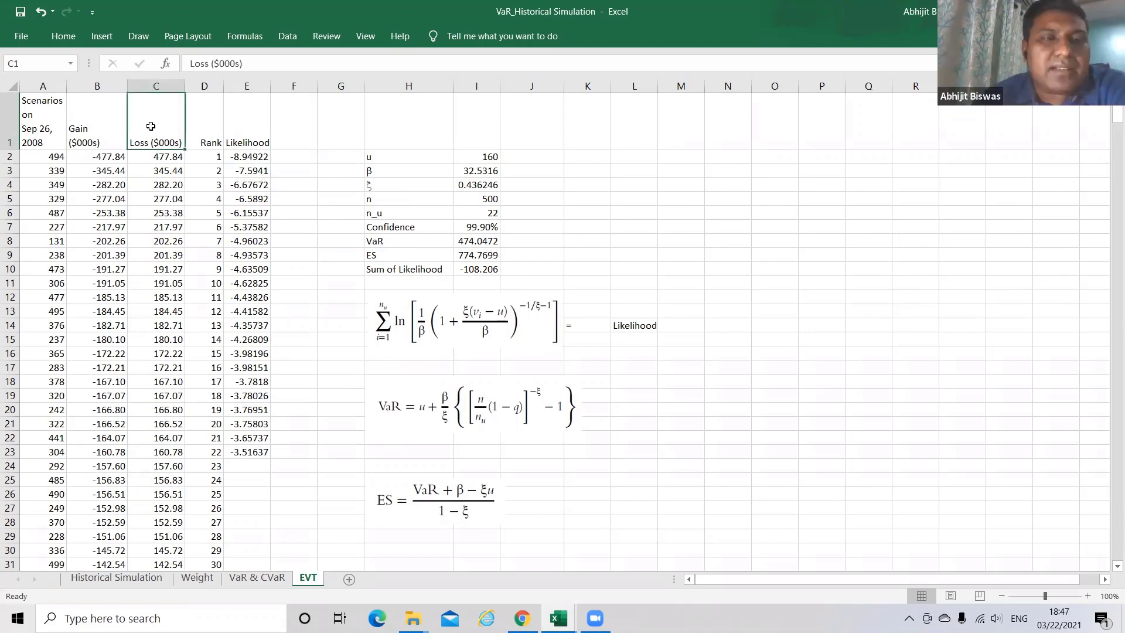
{"action": "double_click", "coordinate": [158, 157]}
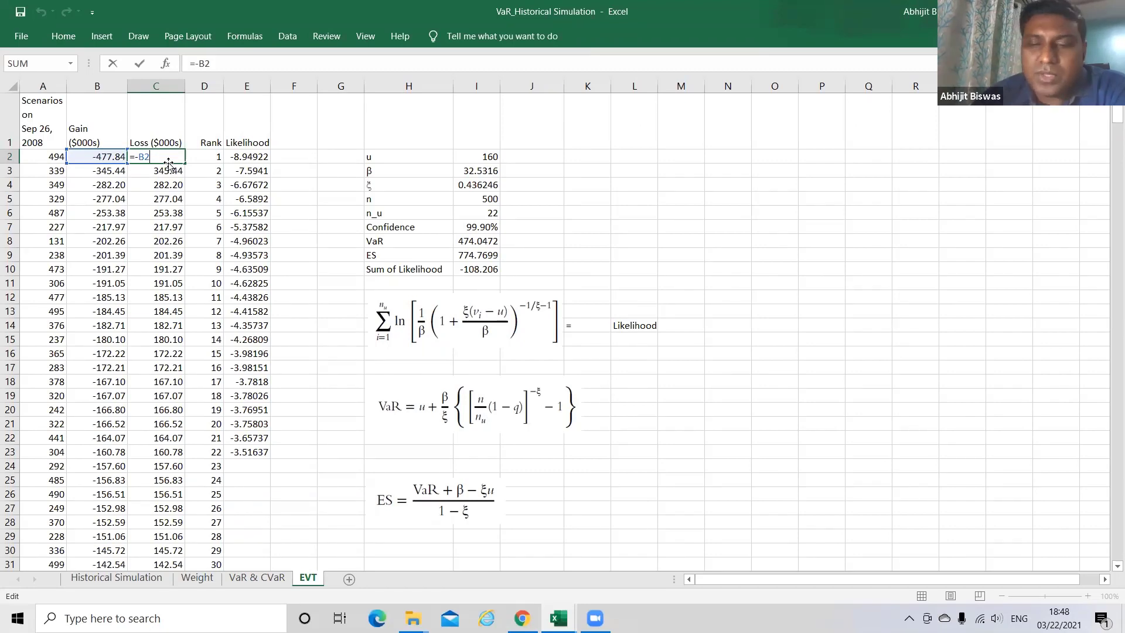
{"action": "key", "text": "Return"}
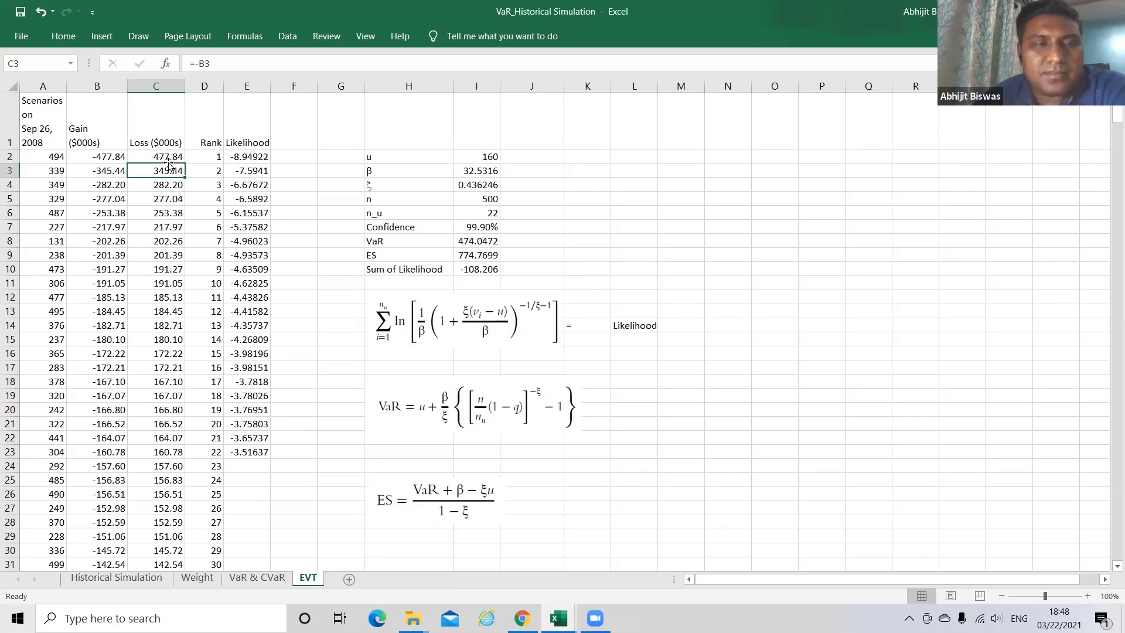
{"action": "left_click", "coordinate": [170, 158]}
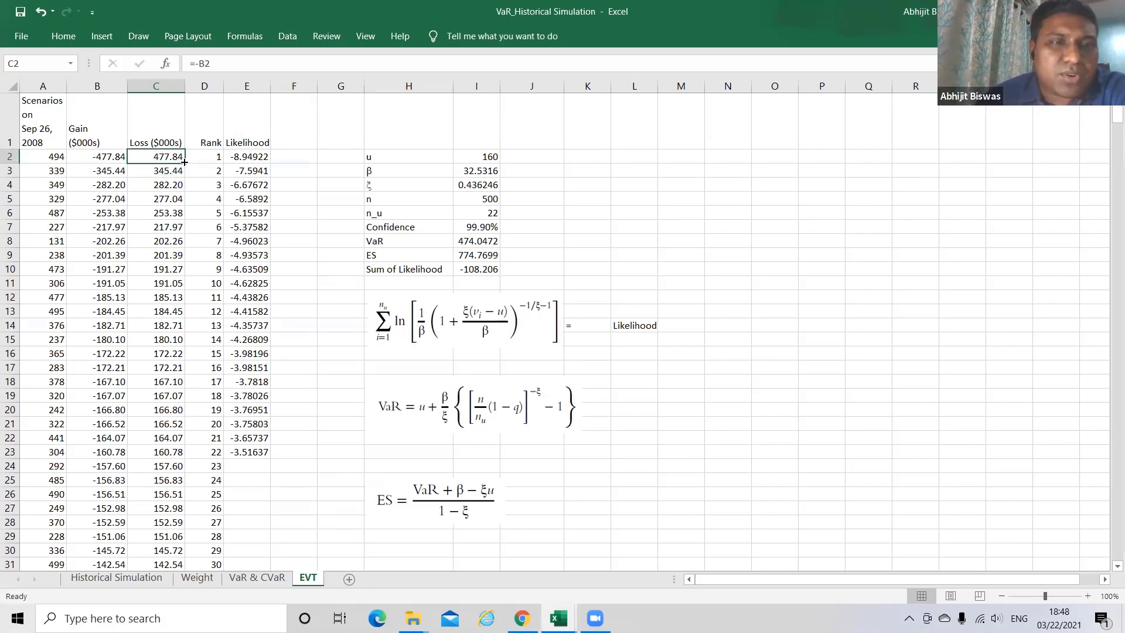
{"action": "double_click", "coordinate": [185, 163]}
{"action": "left_click", "coordinate": [775, 239]}
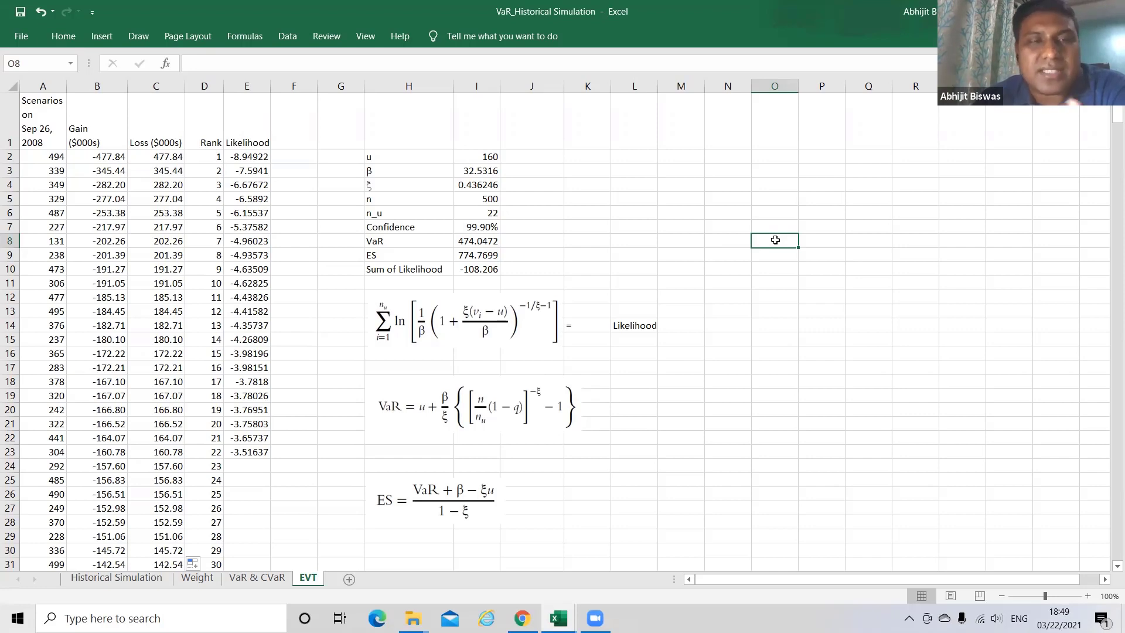
{"action": "left_click", "coordinate": [1094, 306]}
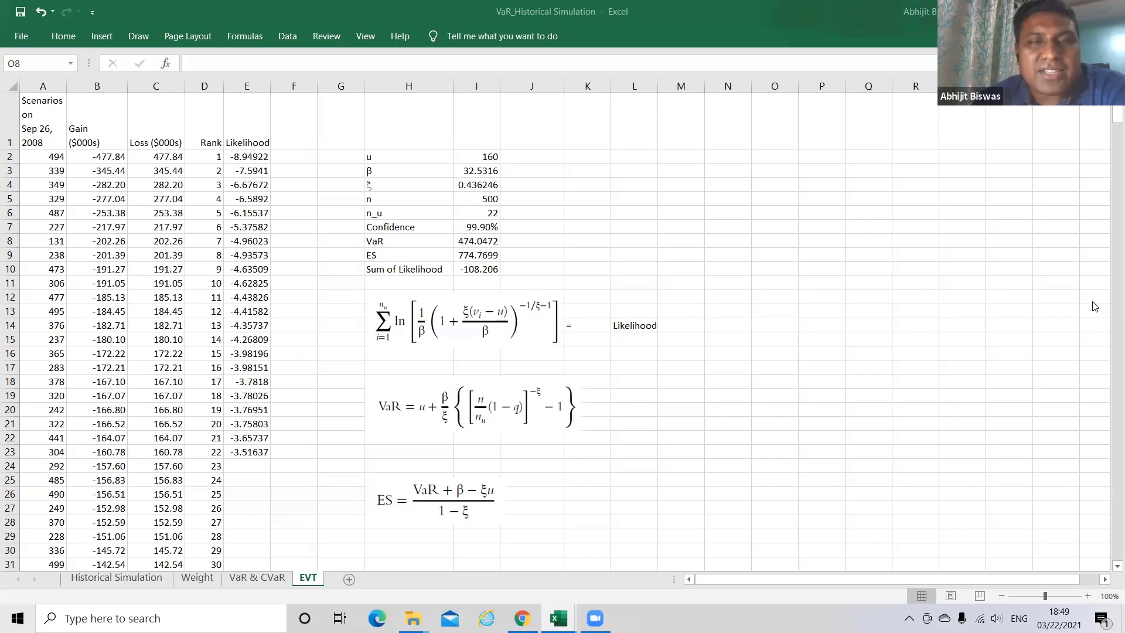
Step: Fill the Rank column down to the end of the data as a series starting from 1 and 2
{"action": "left_click", "coordinate": [213, 154]}
{"action": "left_click", "coordinate": [213, 155]}
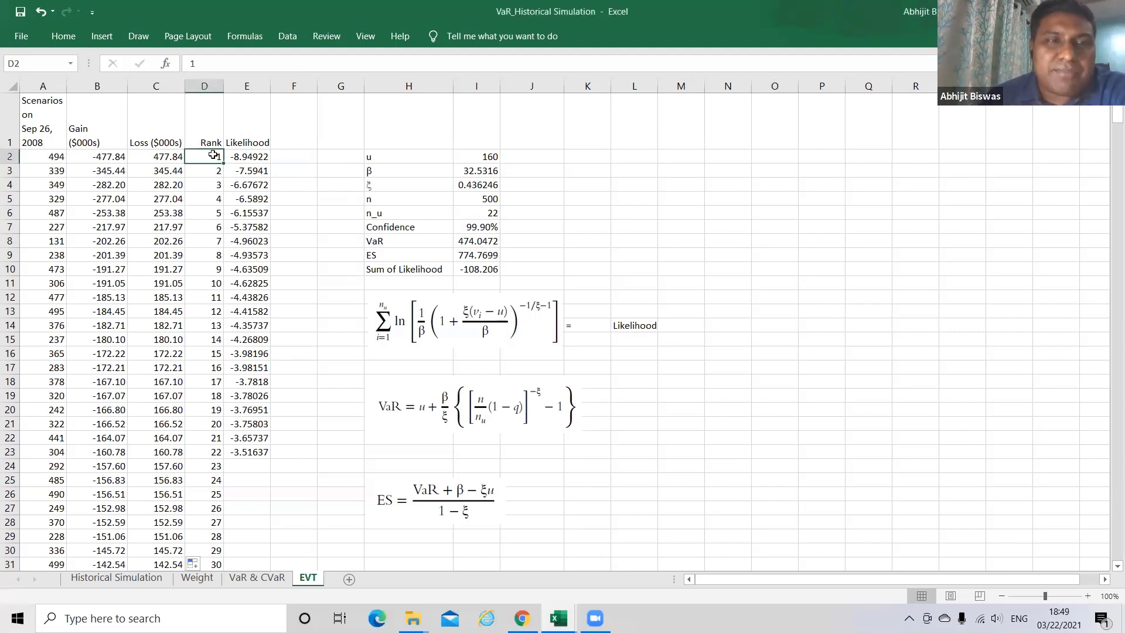
{"action": "left_click_drag", "start_coordinate": [213, 155], "coordinate": [215, 170]}
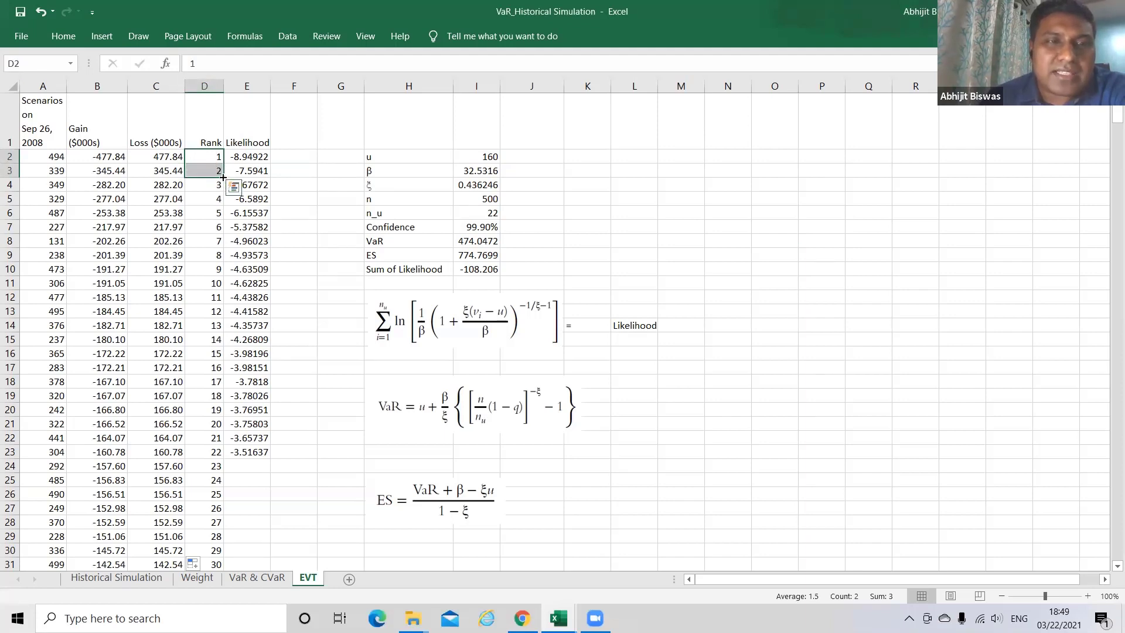
{"action": "double_click", "coordinate": [223, 176]}
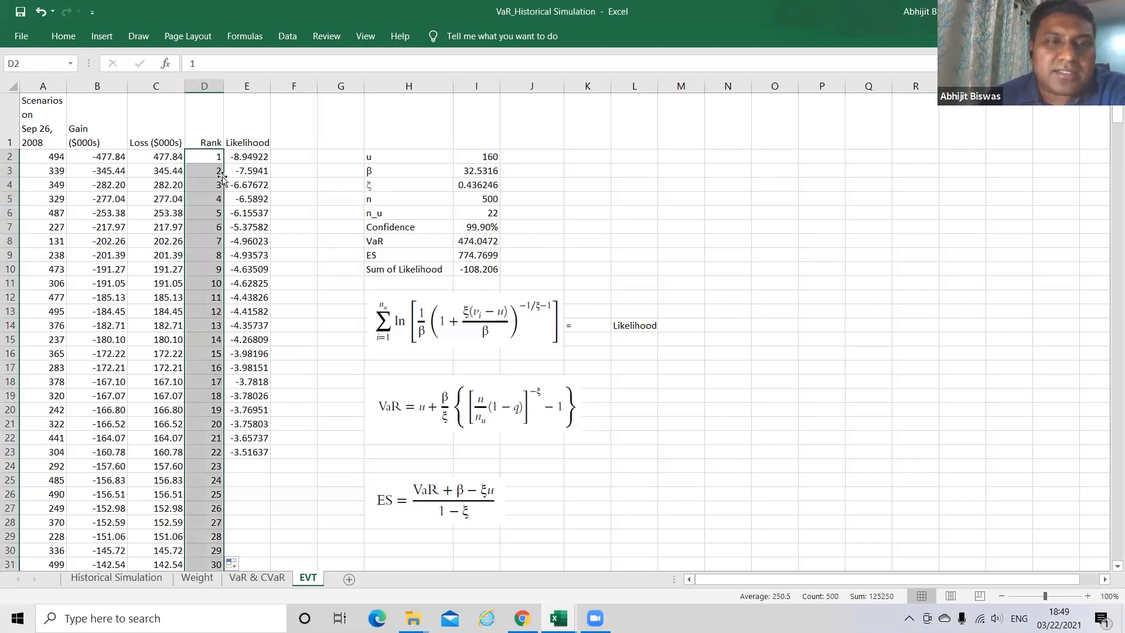
{"action": "left_click", "coordinate": [634, 168]}
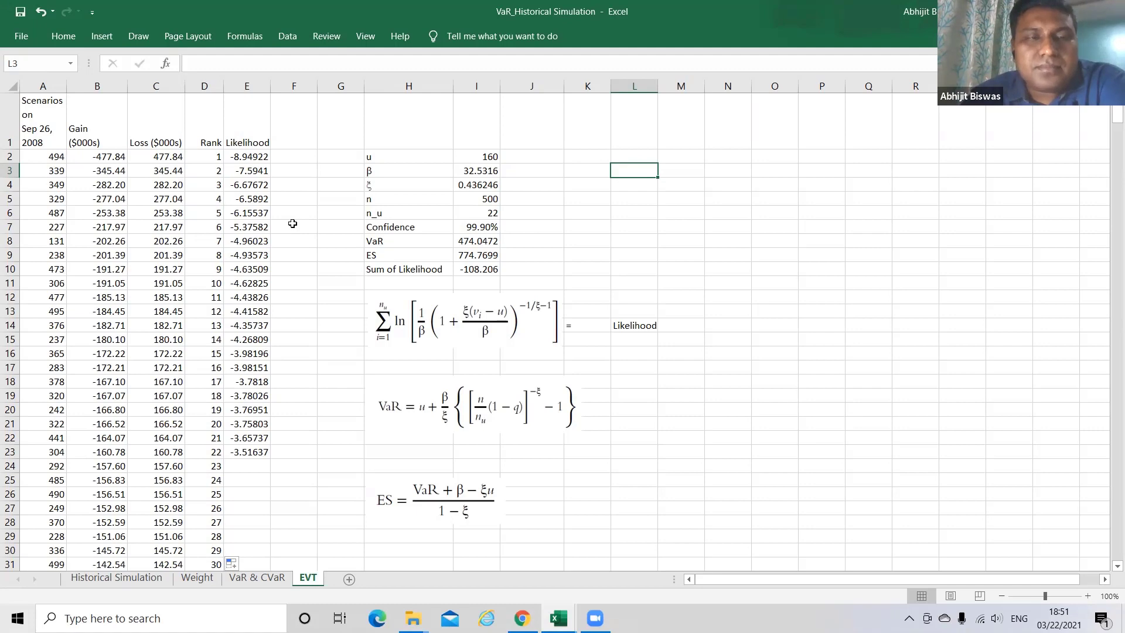
Step: Set the trial value of the parameter β in cell I3 to 40
{"action": "left_click", "coordinate": [254, 140]}
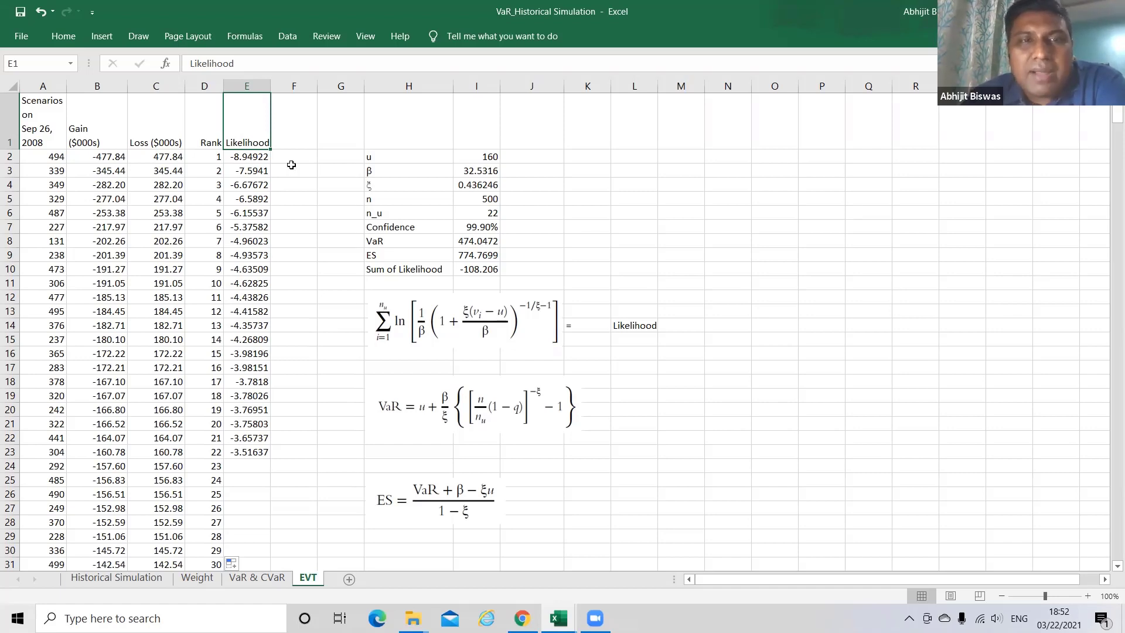
{"action": "left_click", "coordinate": [416, 156]}
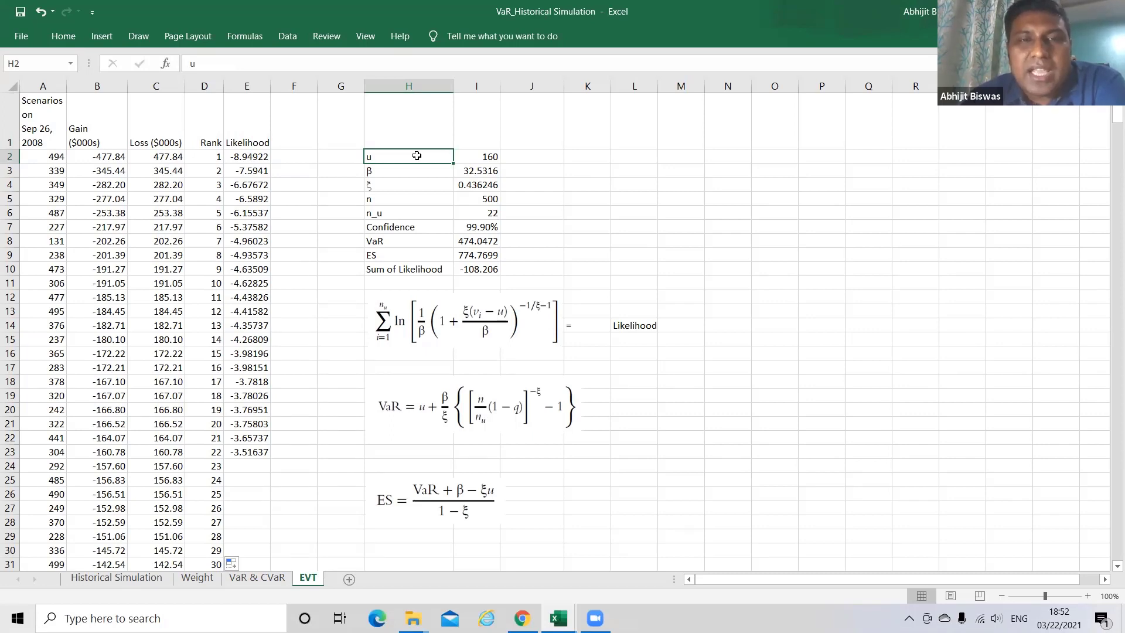
{"action": "left_click", "coordinate": [485, 156]}
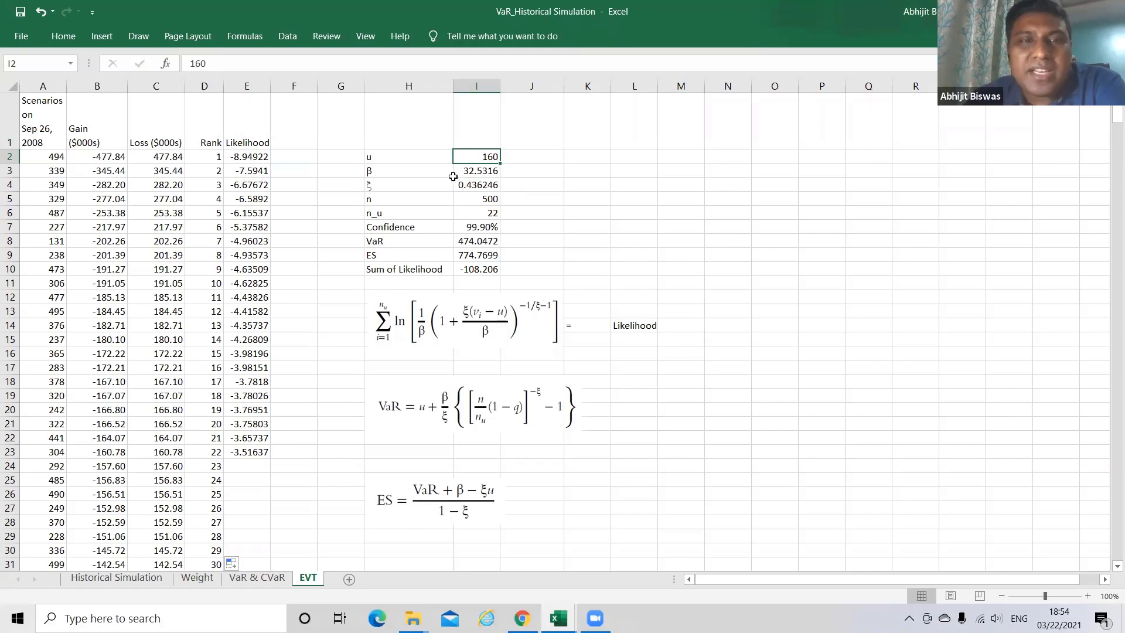
{"action": "left_click", "coordinate": [413, 172]}
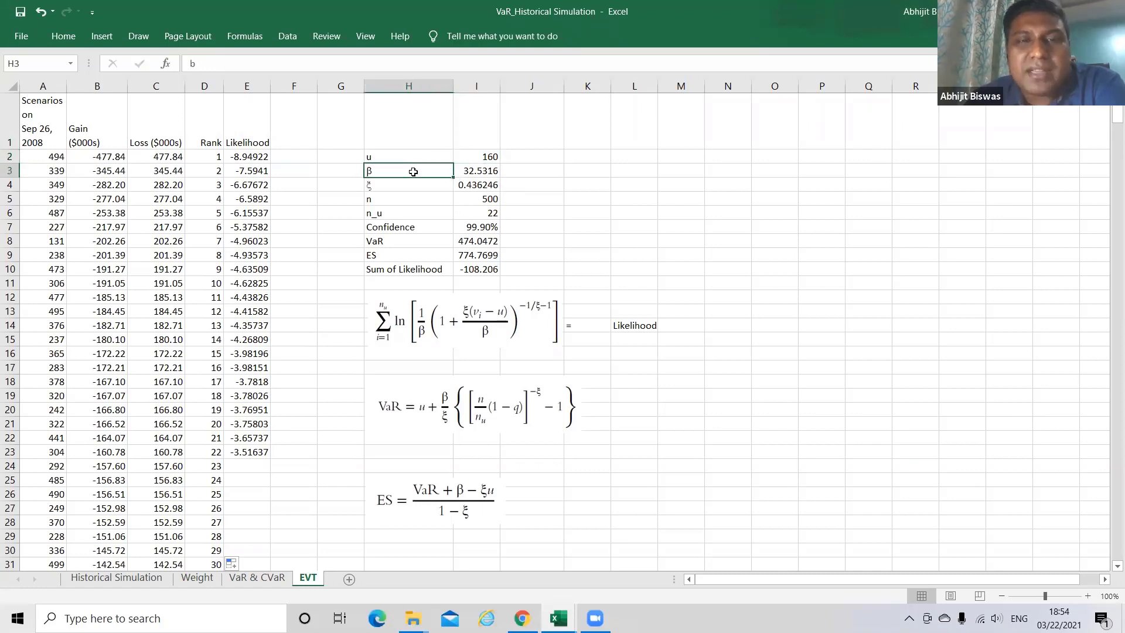
{"action": "left_click", "coordinate": [471, 172]}
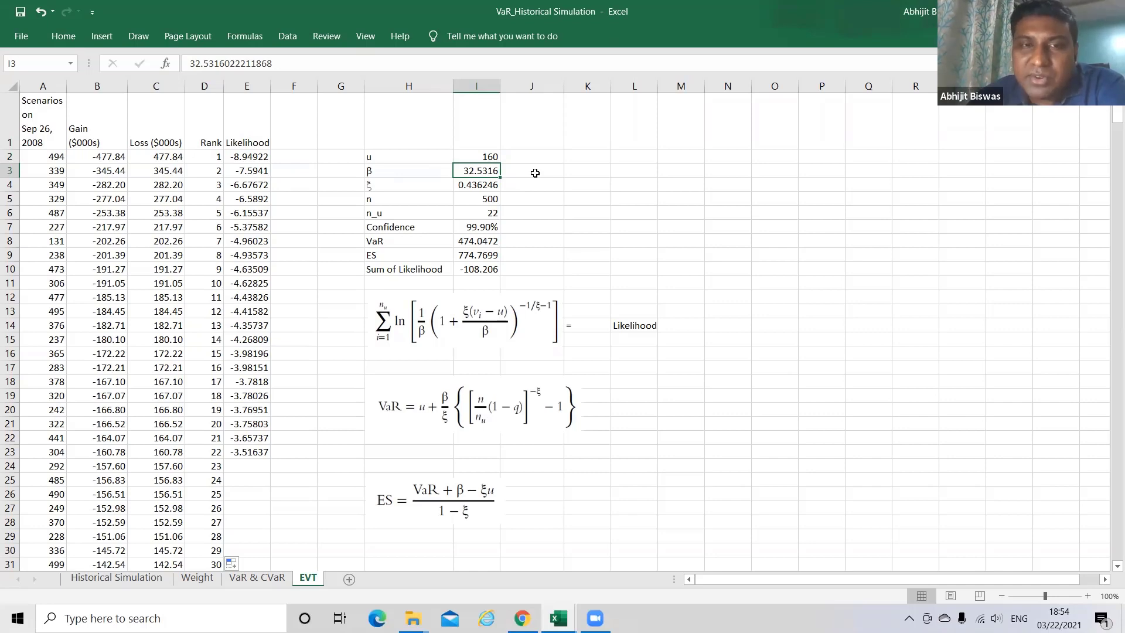
{"action": "type", "text": "40"}
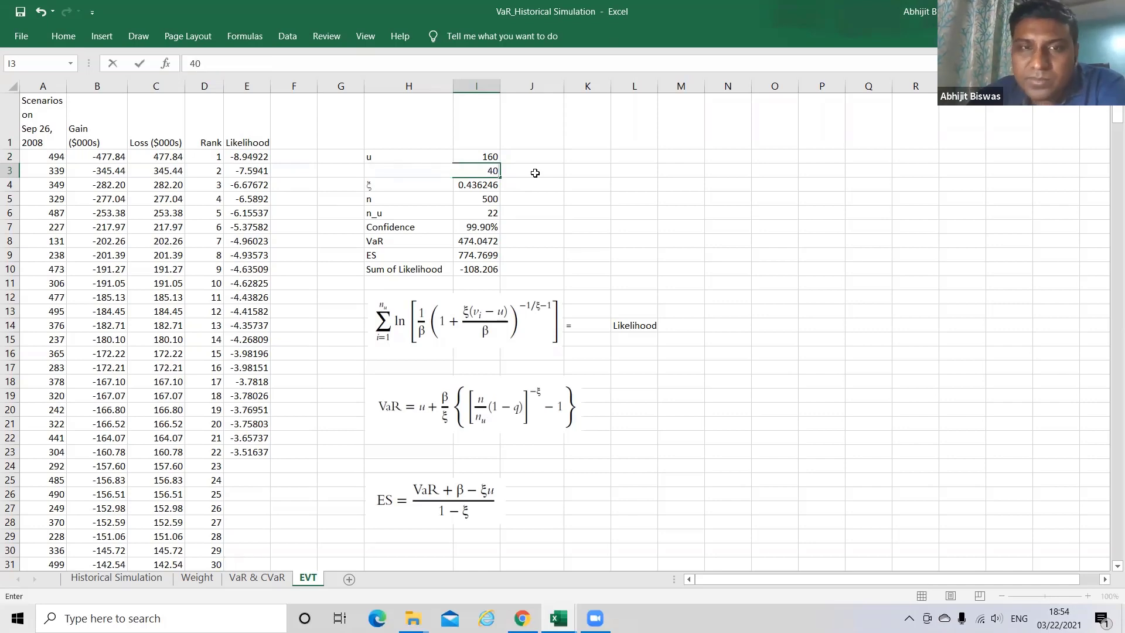
{"action": "key", "text": "Return"}
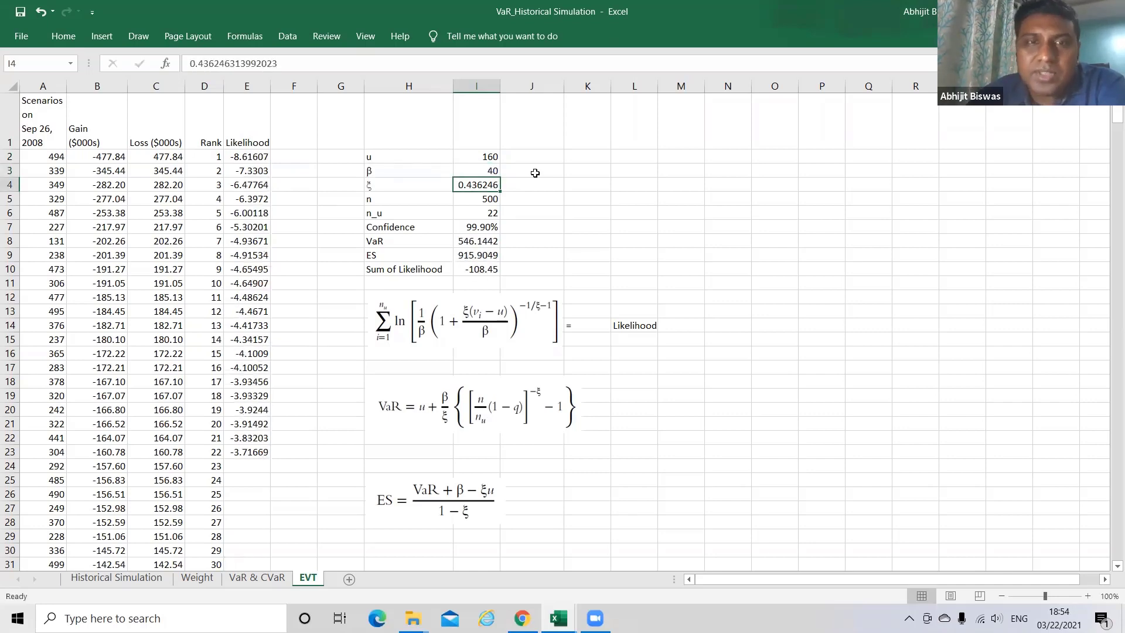
{"action": "left_click", "coordinate": [478, 170]}
{"action": "left_click", "coordinate": [479, 157]}
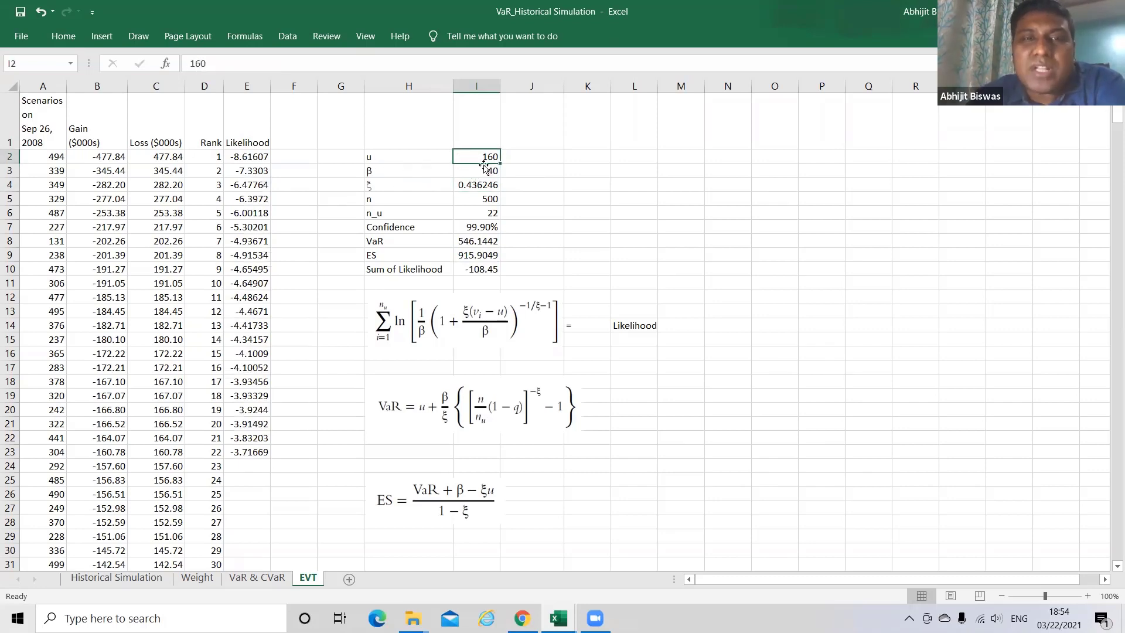
{"action": "left_click", "coordinate": [486, 172]}
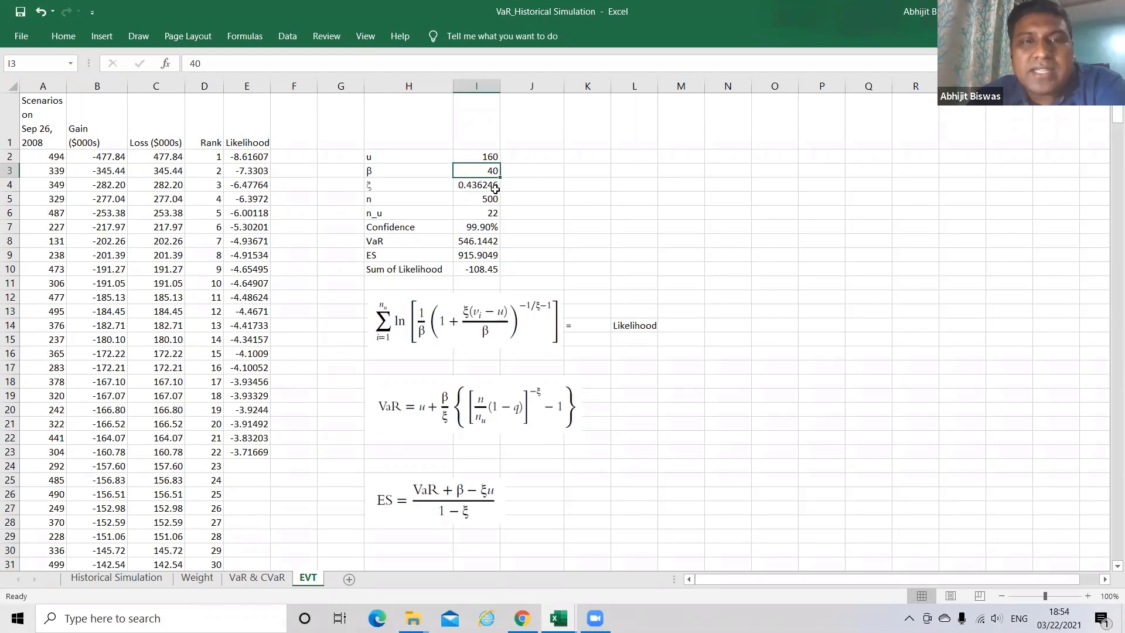
Step: Set the trial value of the parameter ξ in cell I4 to 0.1
{"action": "left_click", "coordinate": [382, 182]}
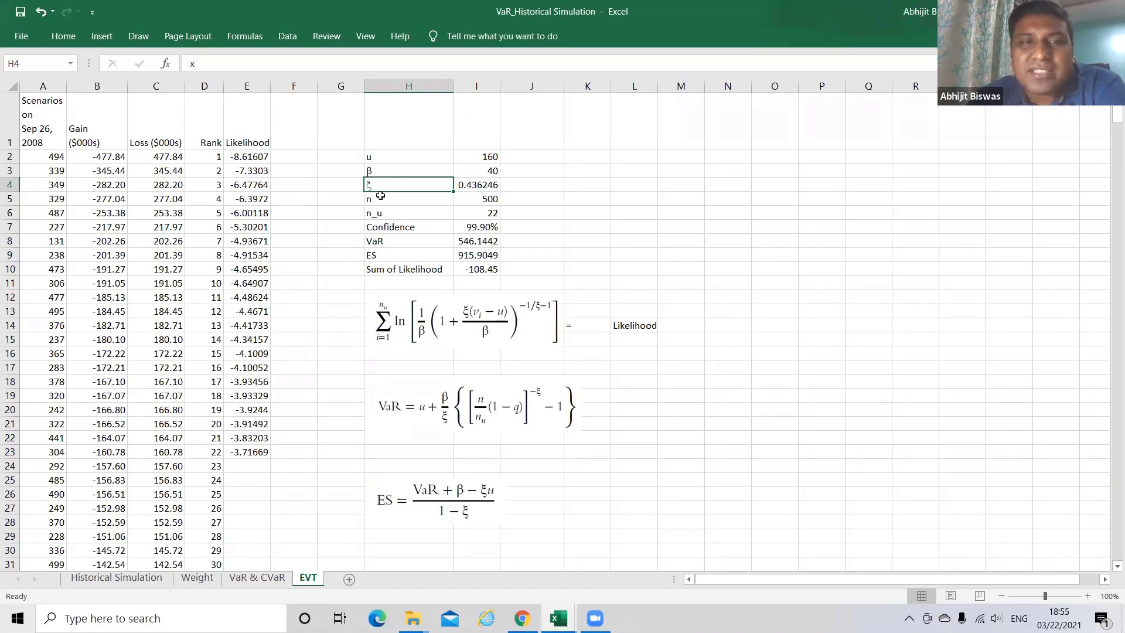
{"action": "left_click", "coordinate": [472, 185]}
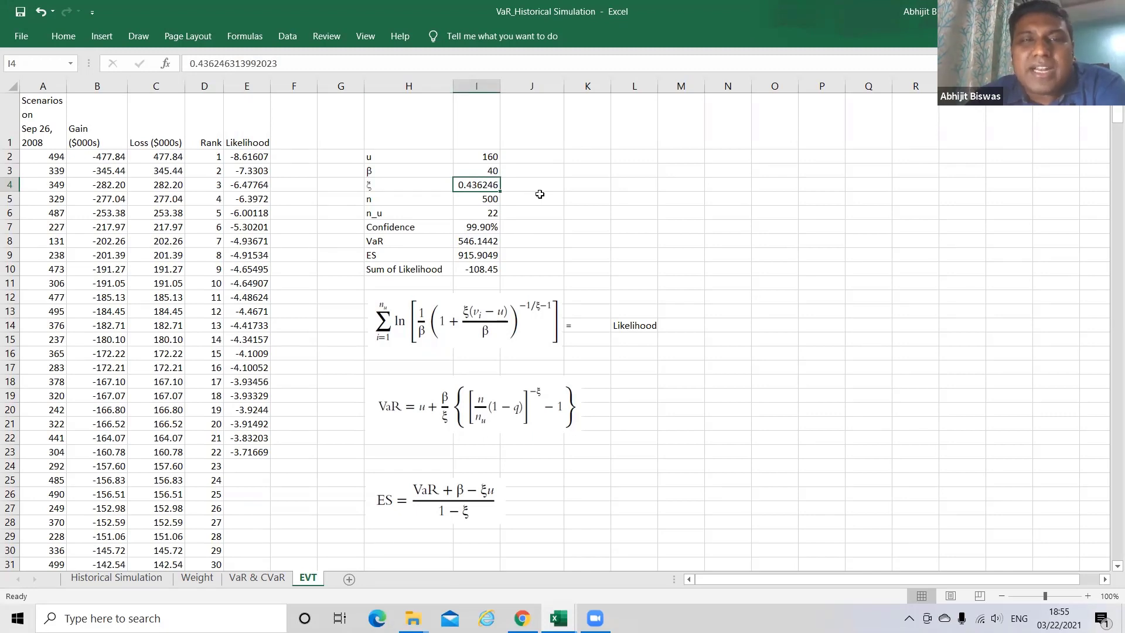
{"action": "type", "text": "0."}
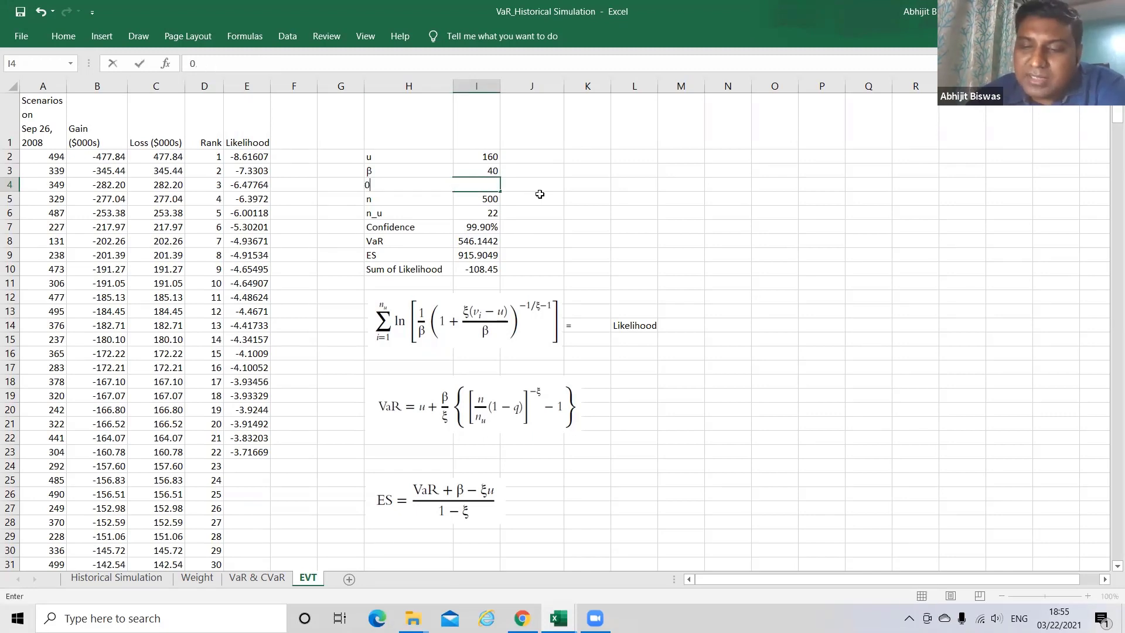
{"action": "type", "text": "1"}
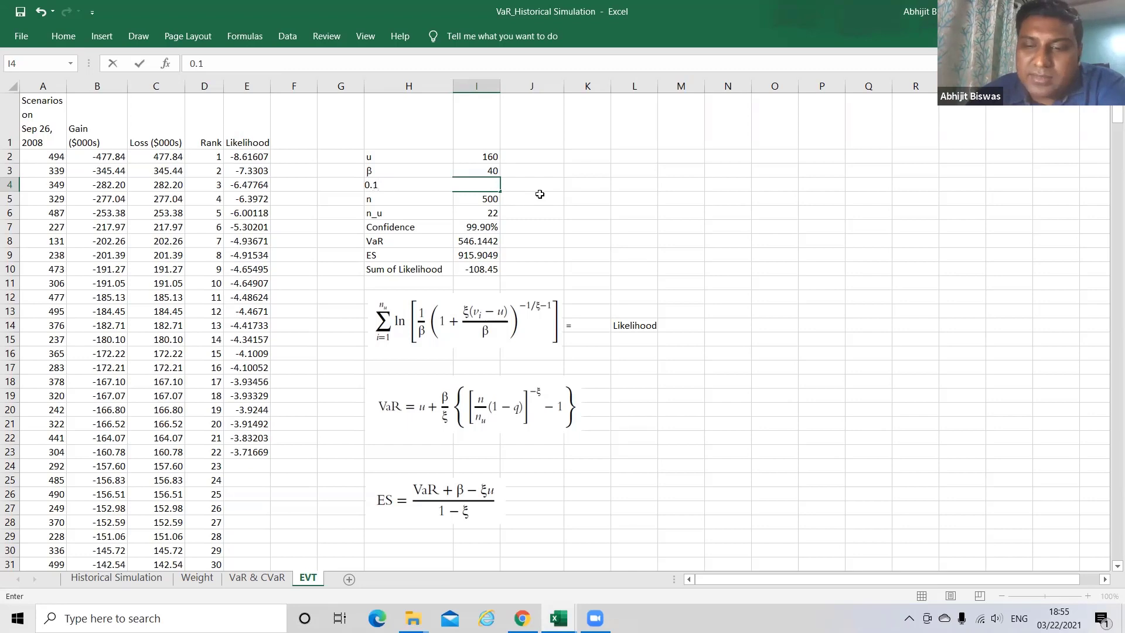
{"action": "key", "text": "Return"}
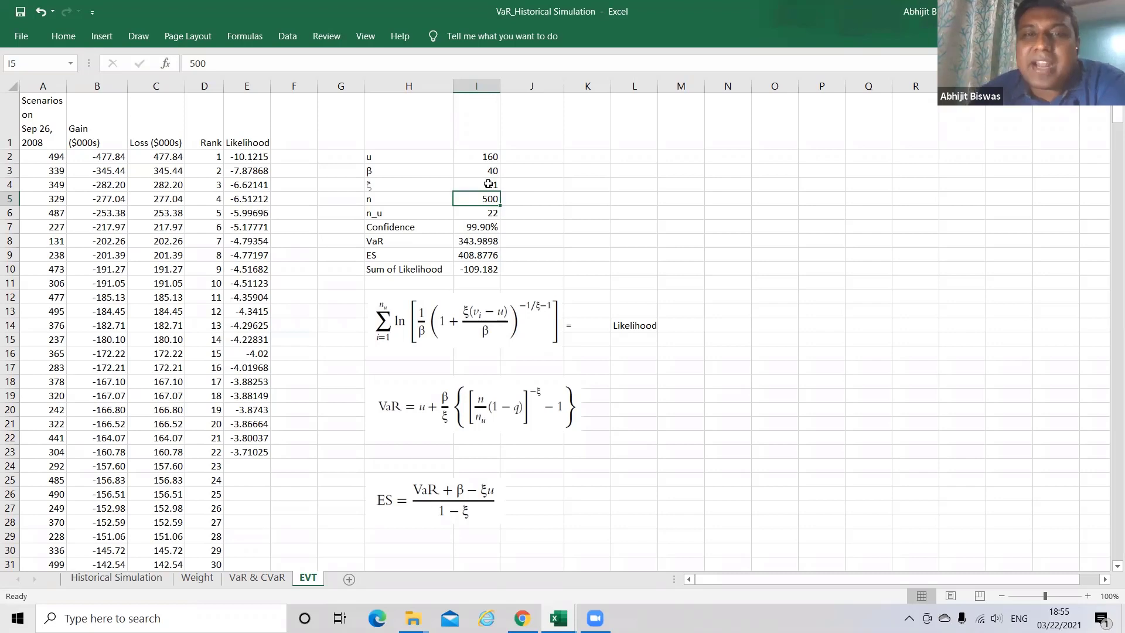
Step: Label the ξ parameter by entering "Shape parameter" beside its value in cell J4
{"action": "left_click", "coordinate": [529, 185]}
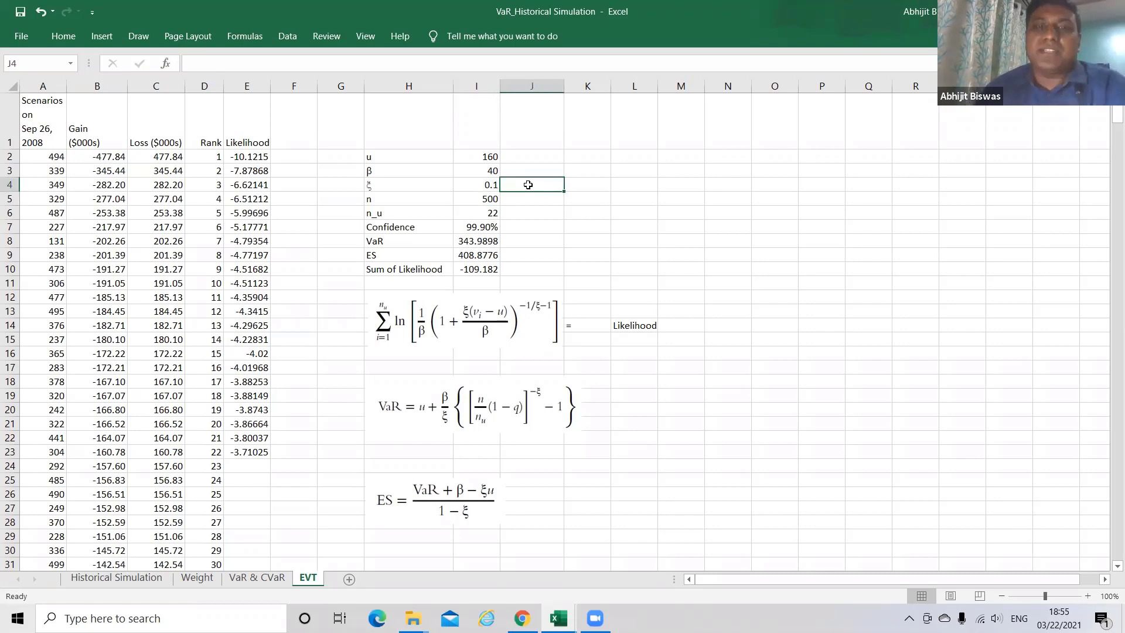
{"action": "type", "text": "Shap"}
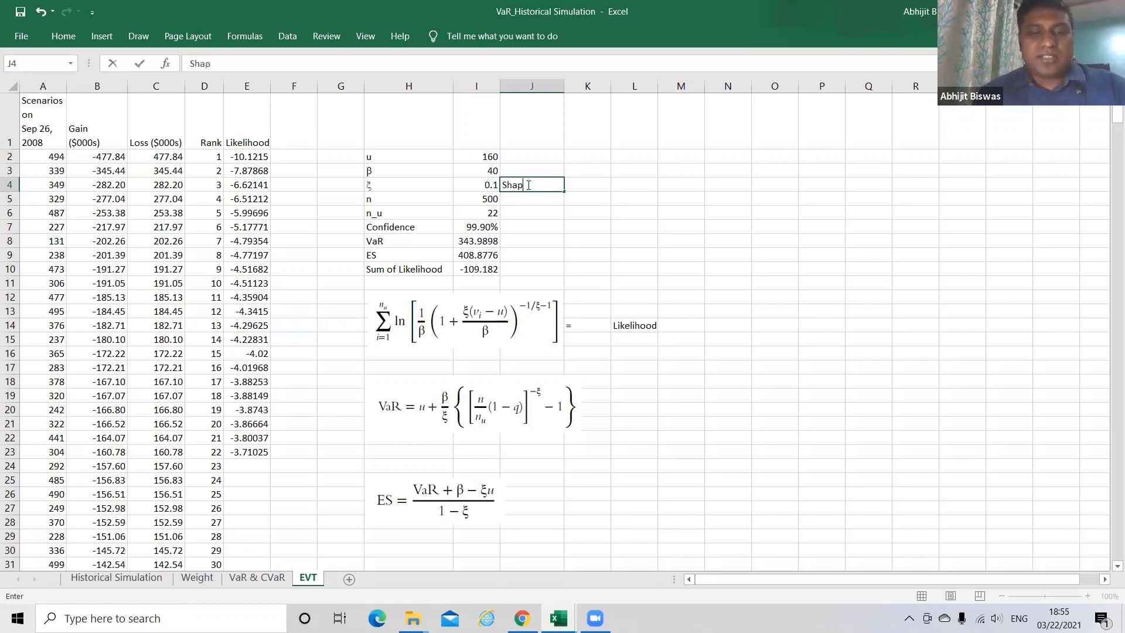
{"action": "type", "text": "e pa"}
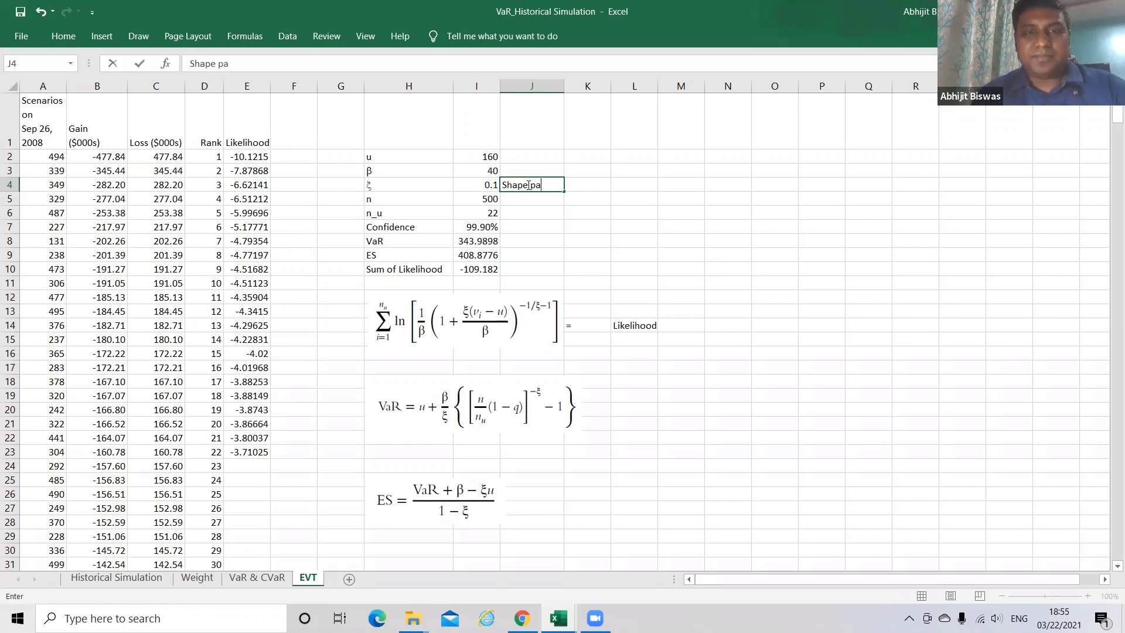
{"action": "type", "text": "rameter"}
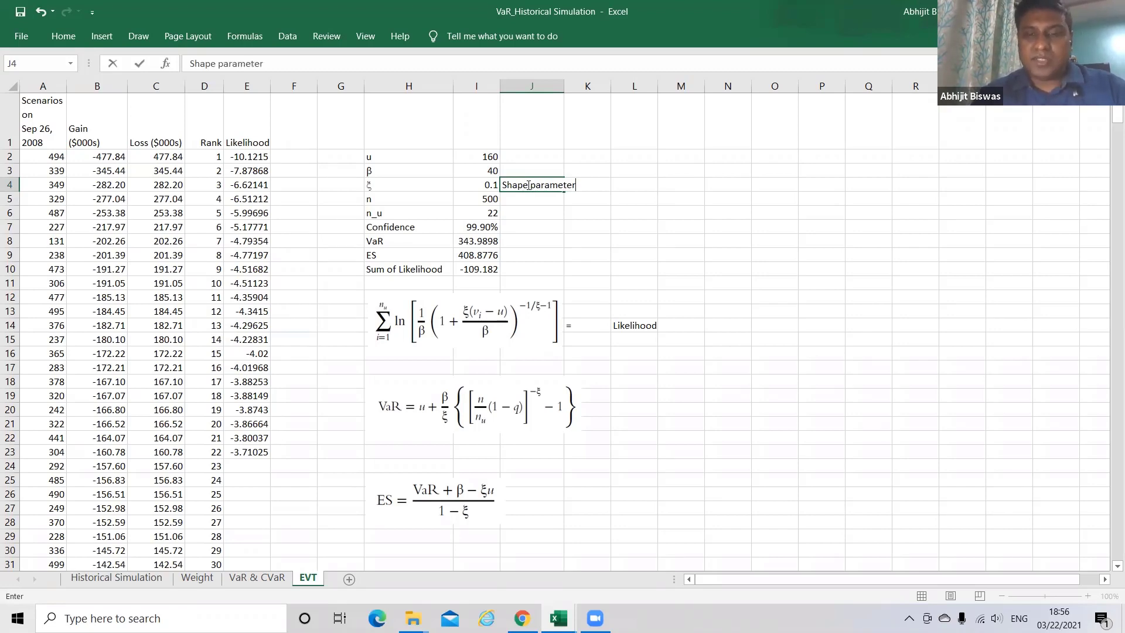
{"action": "key", "text": "Return"}
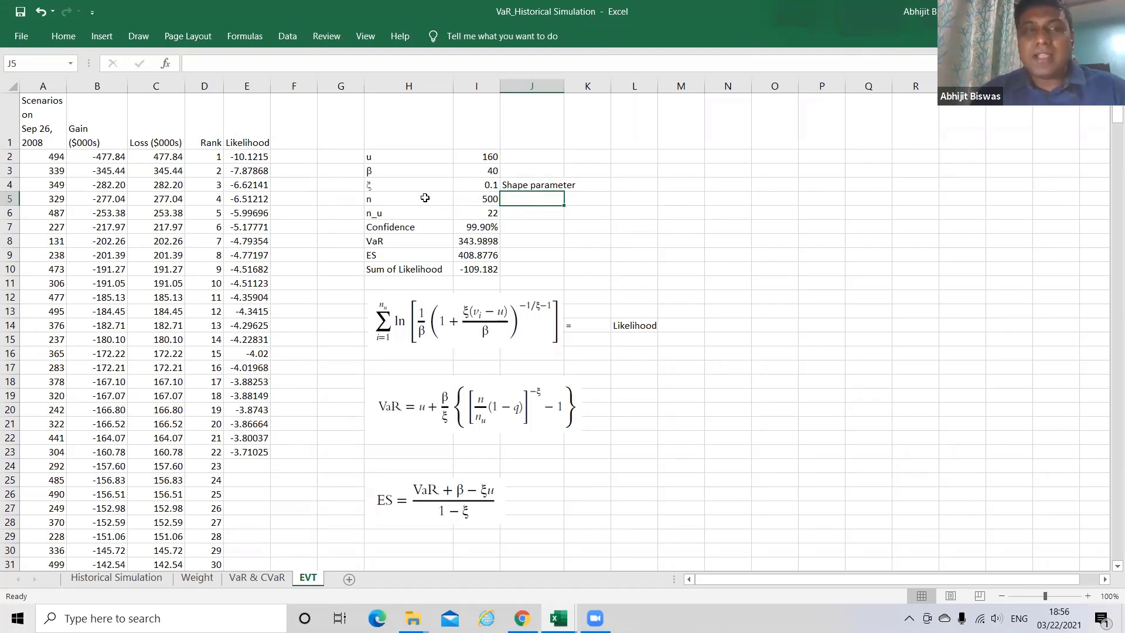
Step: Enter the note "Generalized Pareto Distribution" in cell M2, beside the parameter table
{"action": "left_click", "coordinate": [669, 154]}
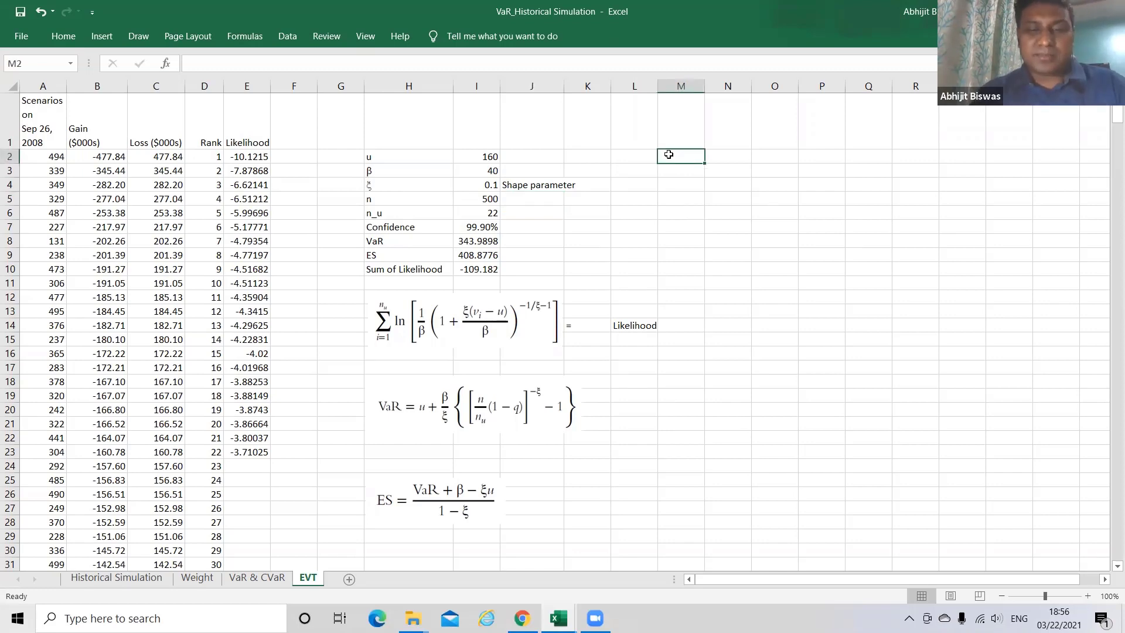
{"action": "type", "text": "Generali"}
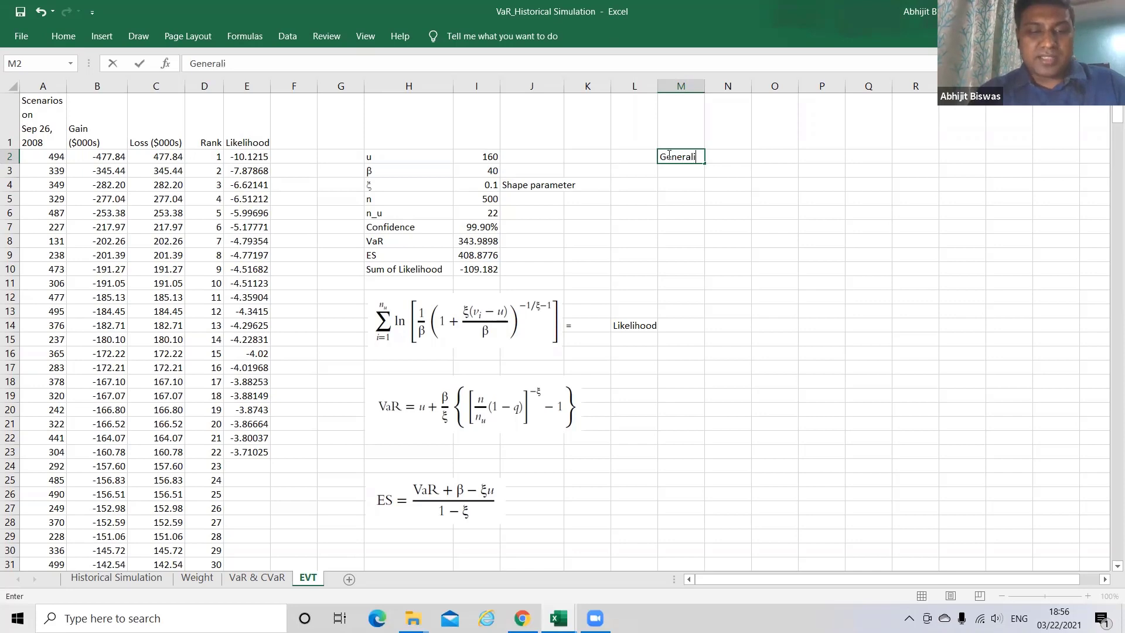
{"action": "type", "text": "zed Pareto Dist"}
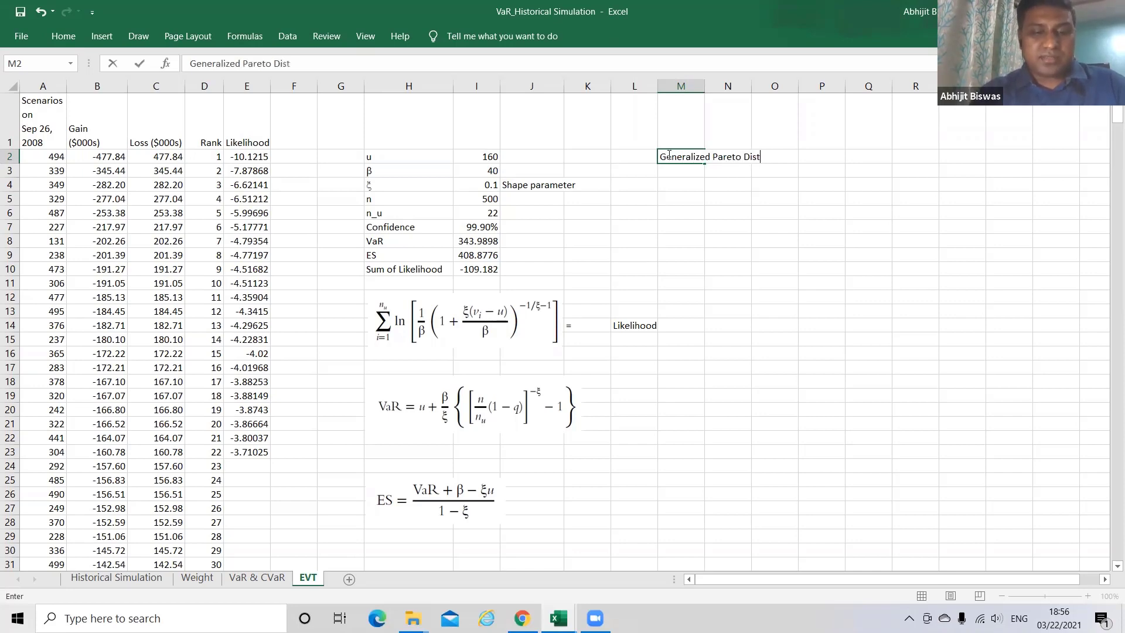
{"action": "type", "text": "ribution"}
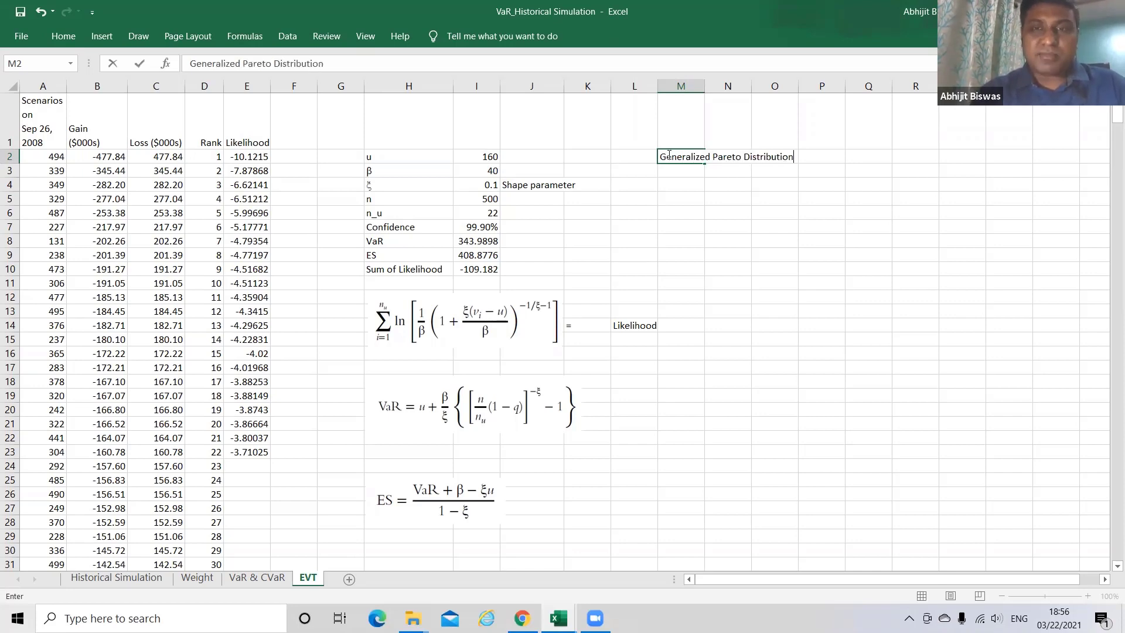
{"action": "key", "text": "Return"}
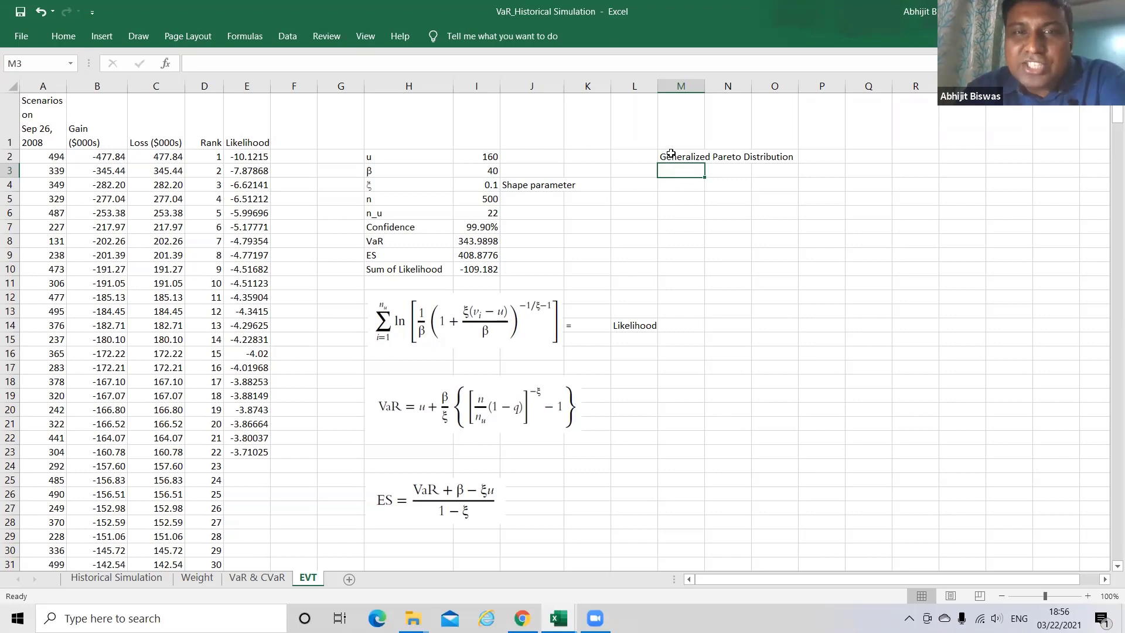
{"action": "left_click", "coordinate": [671, 153]}
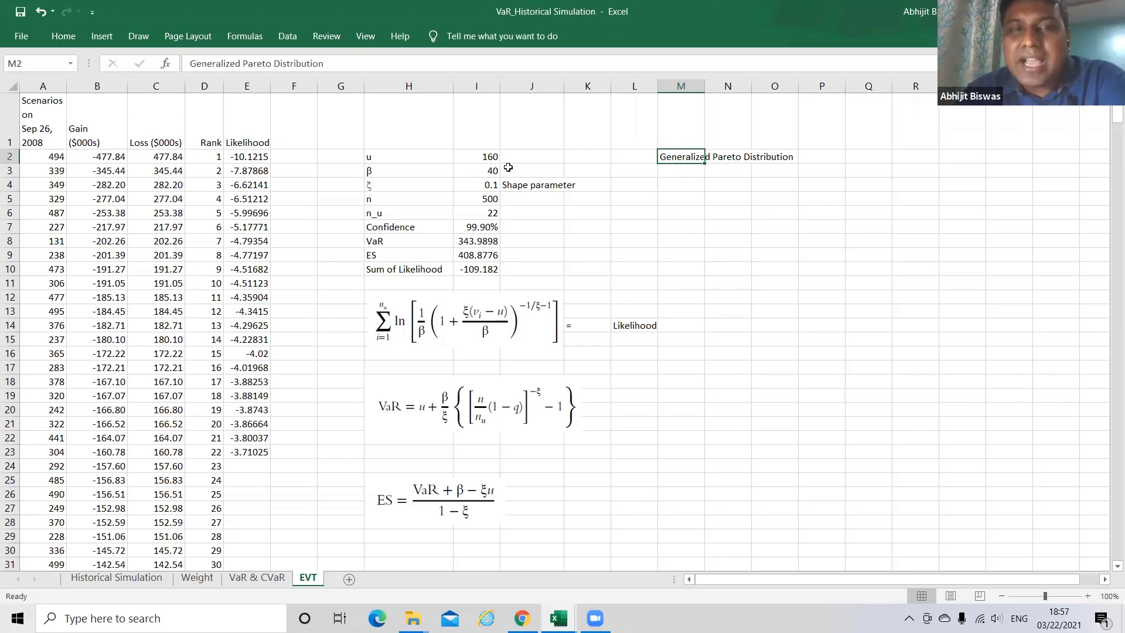
Step: Label the β parameter by entering "Scale parameter" beside its value in cell J3
{"action": "left_click", "coordinate": [526, 173]}
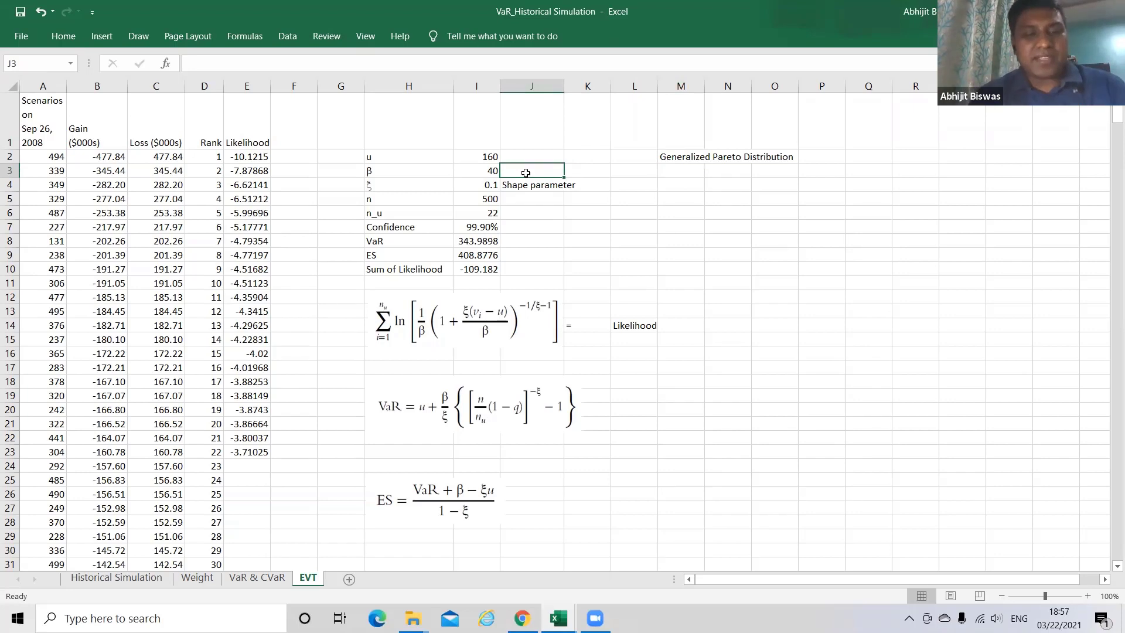
{"action": "type", "text": "Scale parameter"}
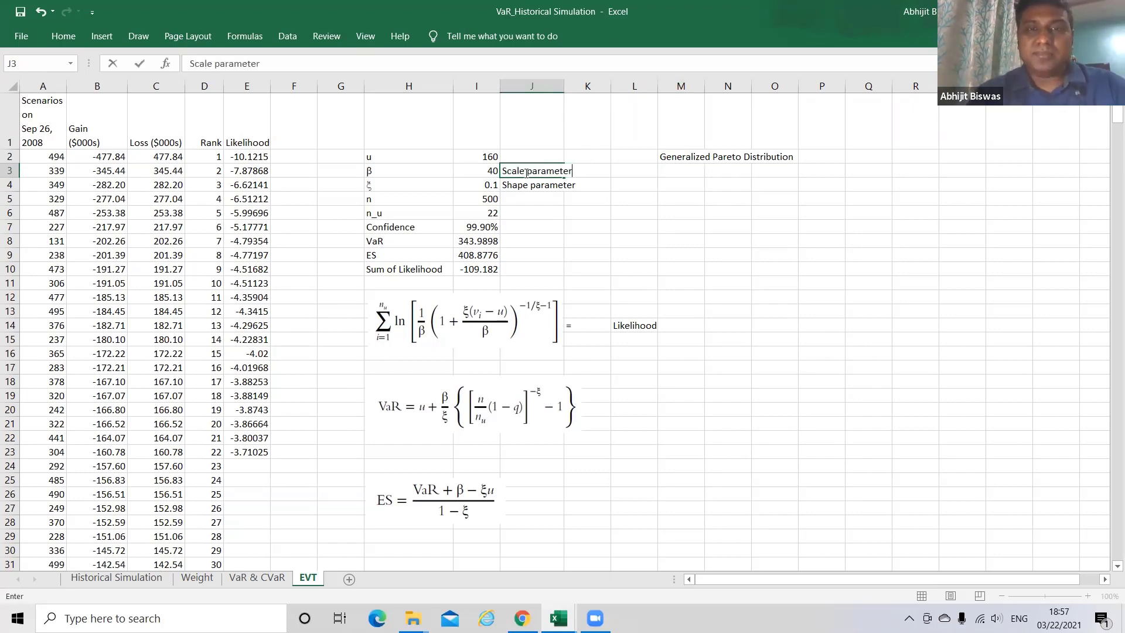
{"action": "key", "text": "Return"}
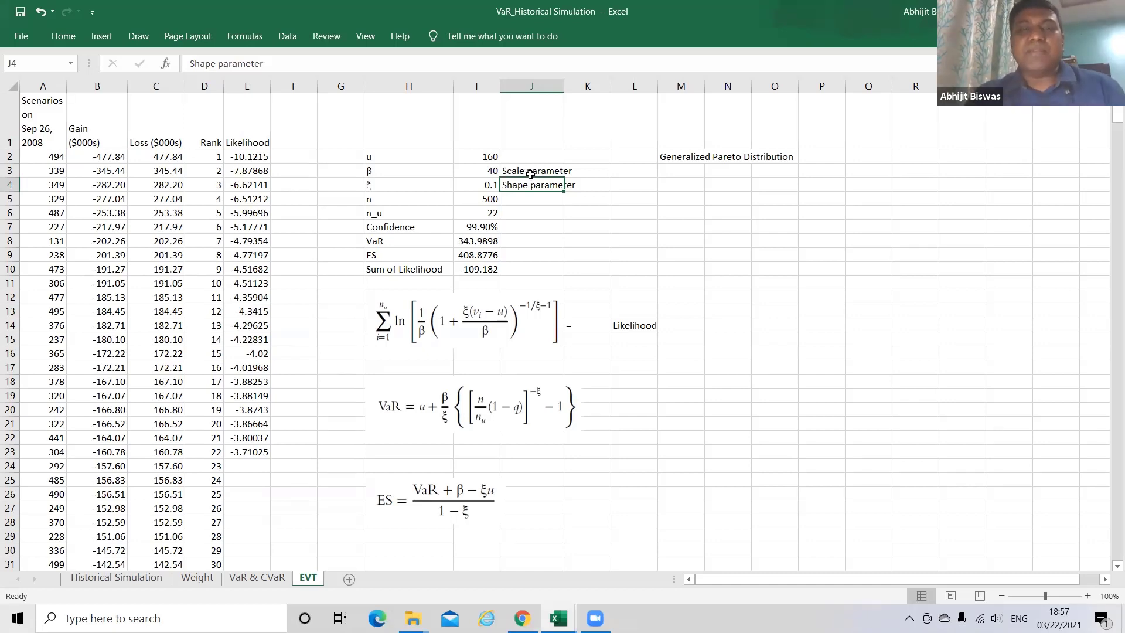
Step: Review the parameter table entries from the scale and shape parameters through n, n_u, Confidence, VaR and ES
{"action": "left_click", "coordinate": [528, 174]}
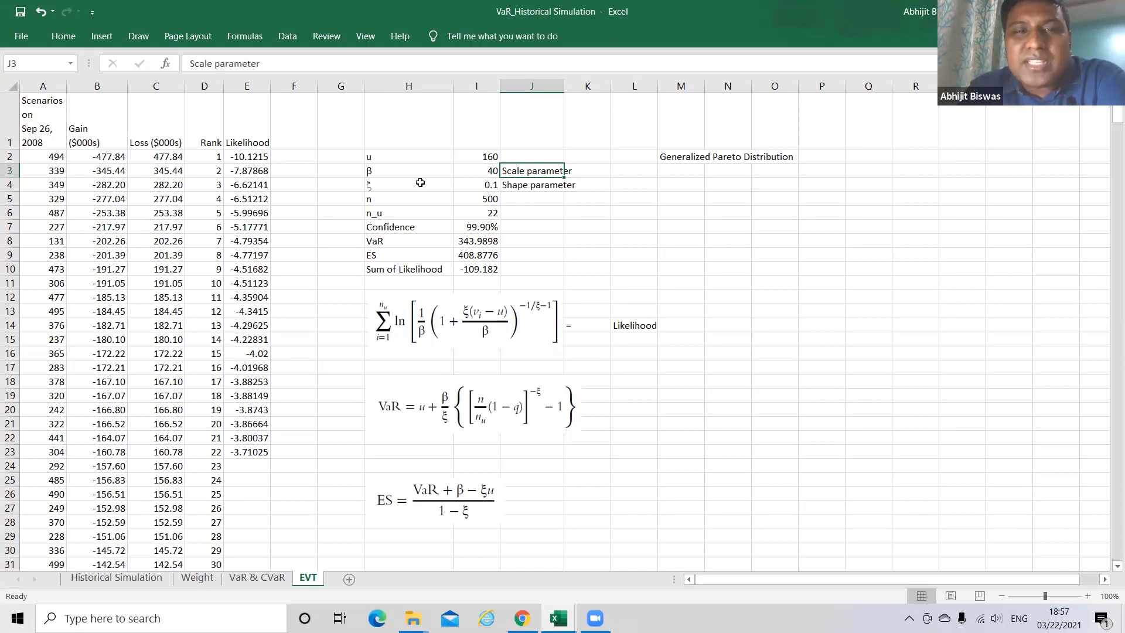
{"action": "left_click", "coordinate": [522, 184]}
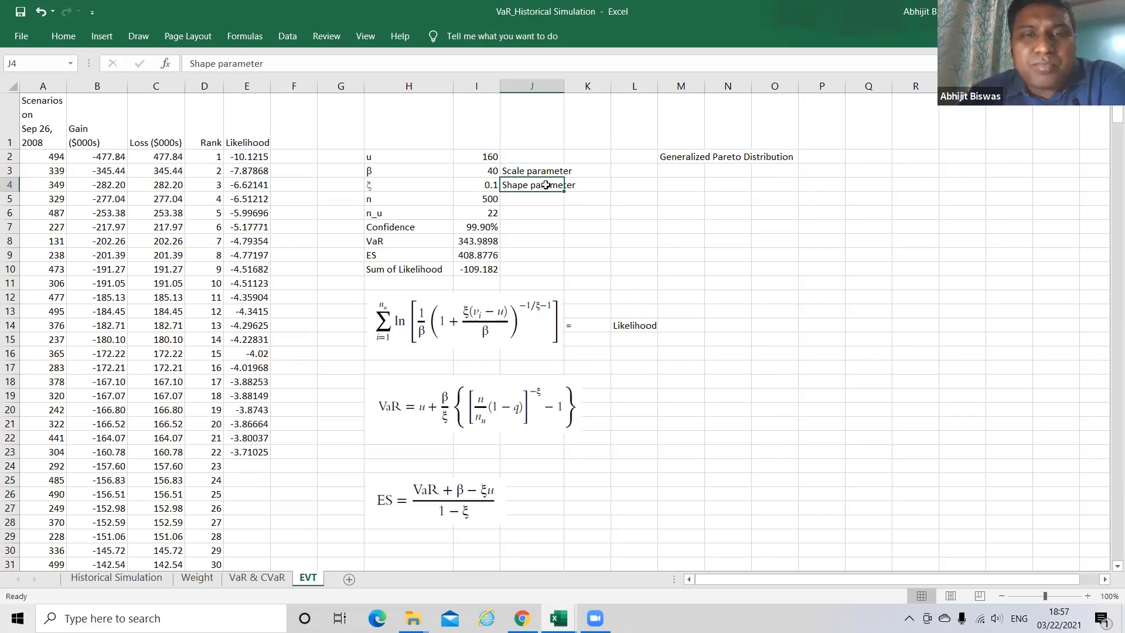
{"action": "left_click", "coordinate": [388, 201]}
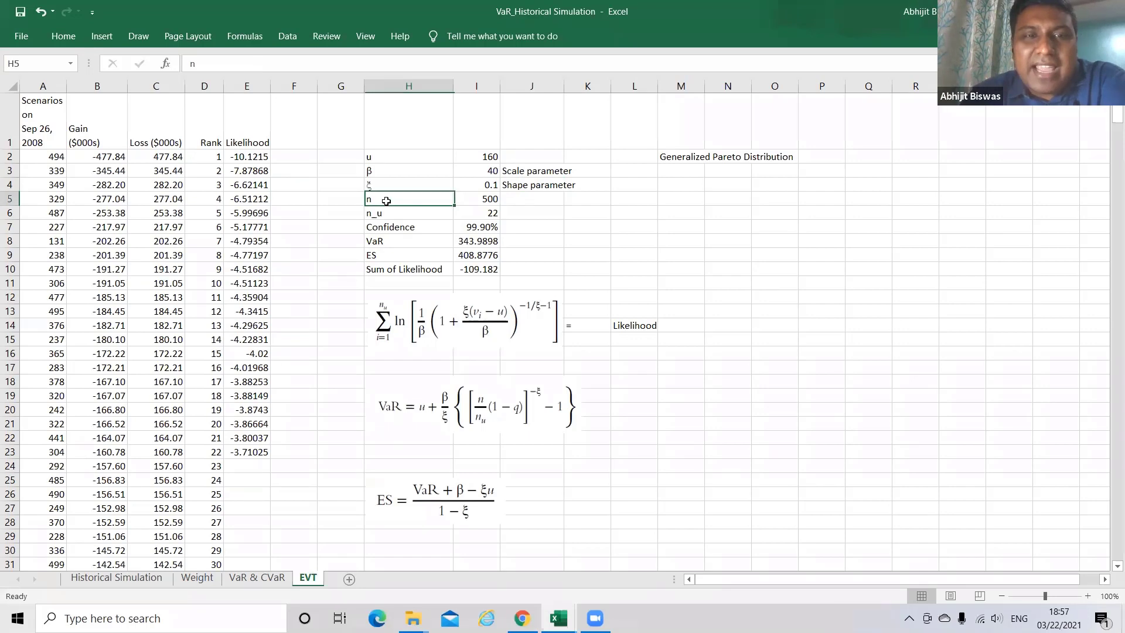
{"action": "left_click", "coordinate": [479, 202]}
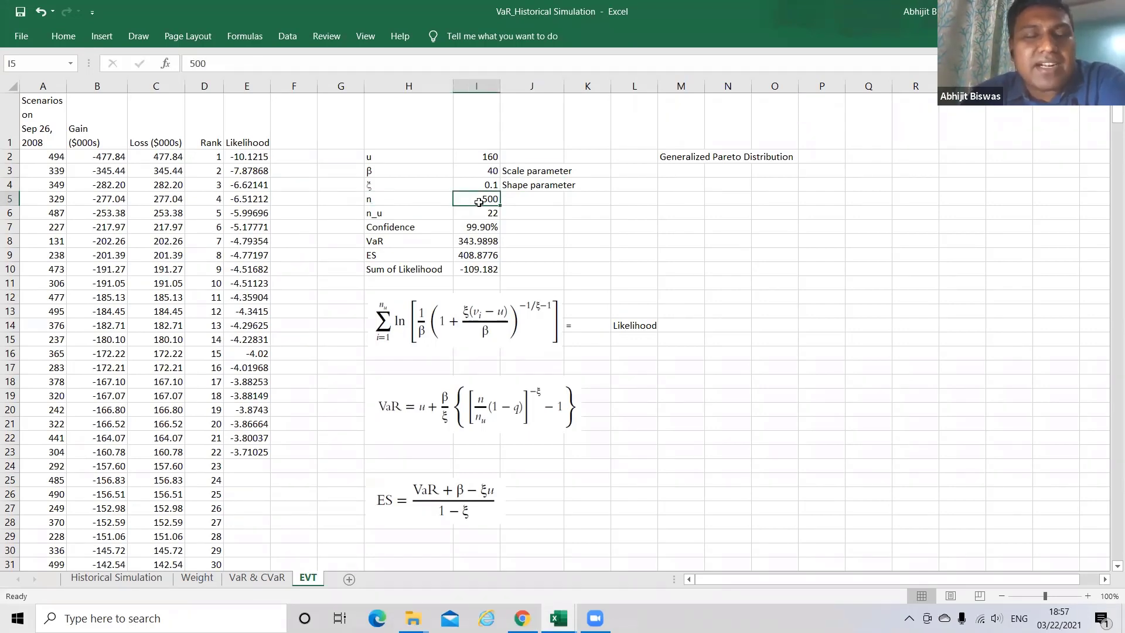
{"action": "left_click", "coordinate": [376, 214]}
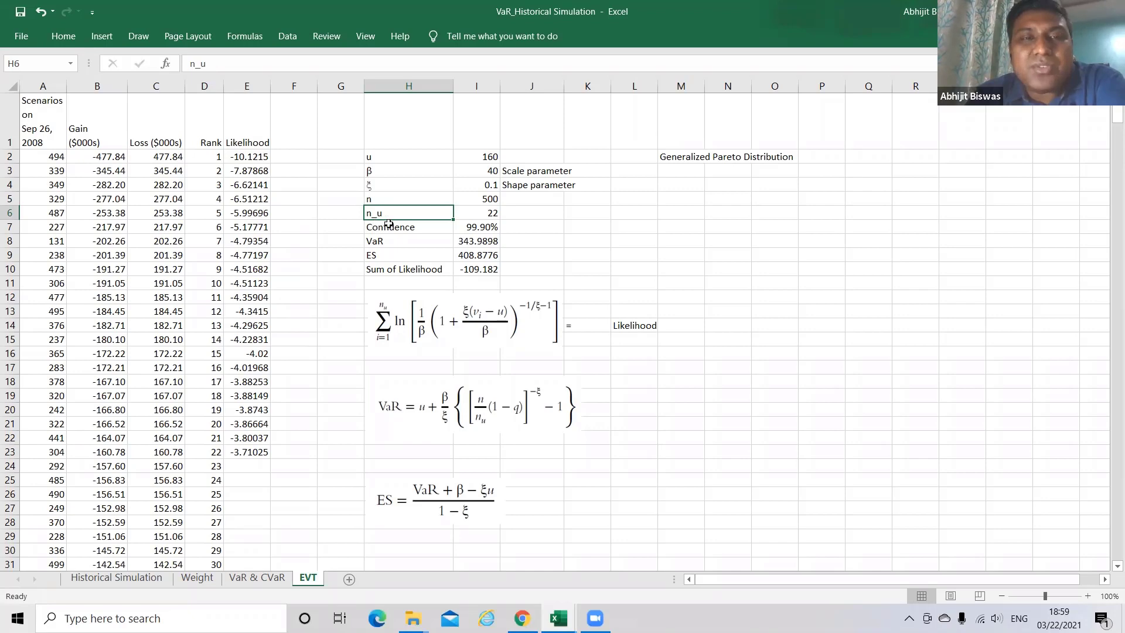
{"action": "left_click", "coordinate": [496, 214]}
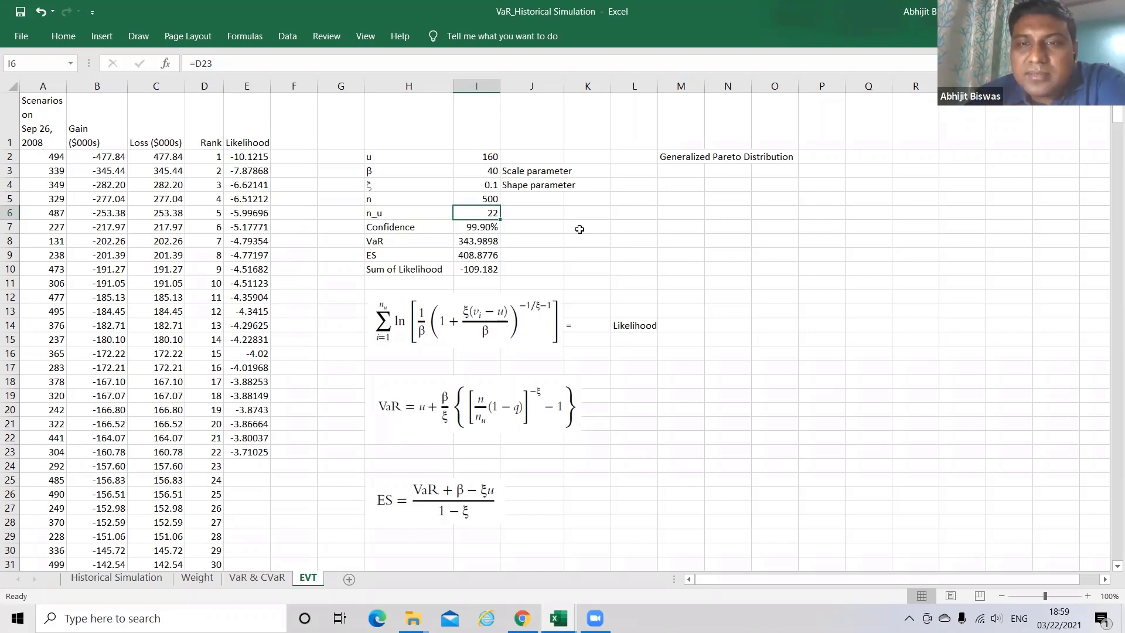
{"action": "left_click", "coordinate": [393, 229]}
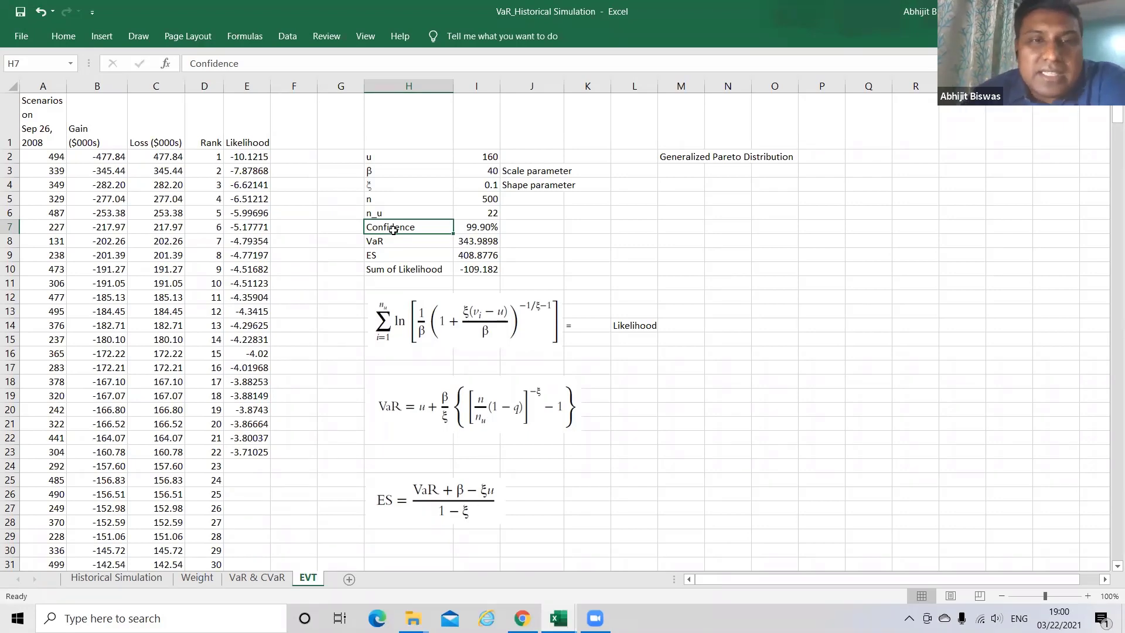
{"action": "left_click", "coordinate": [383, 243]}
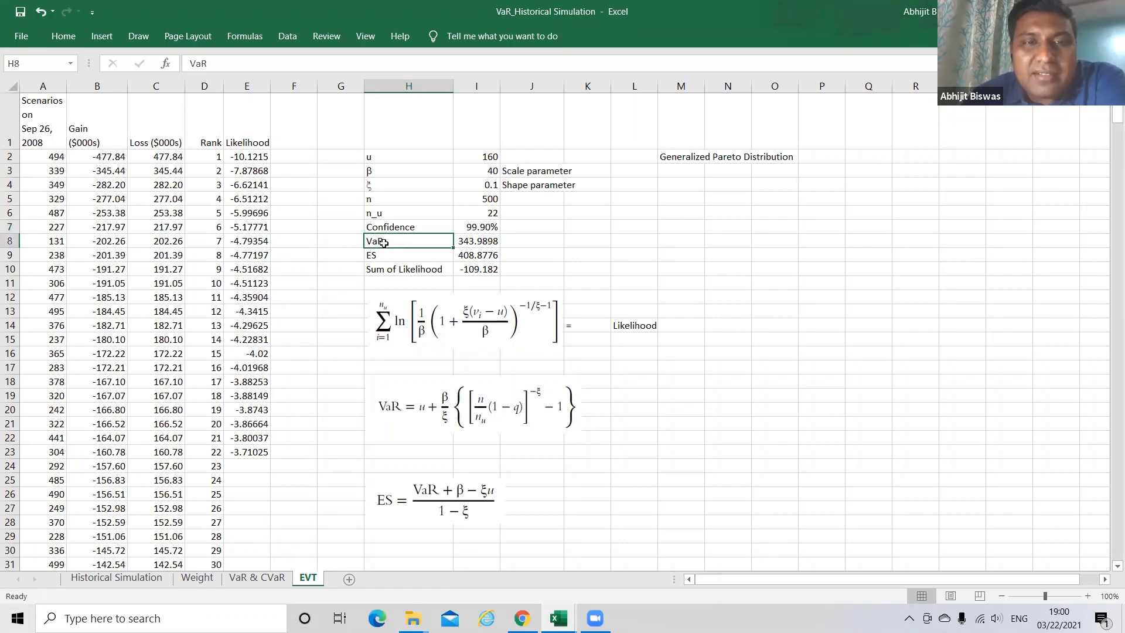
{"action": "left_click", "coordinate": [378, 256]}
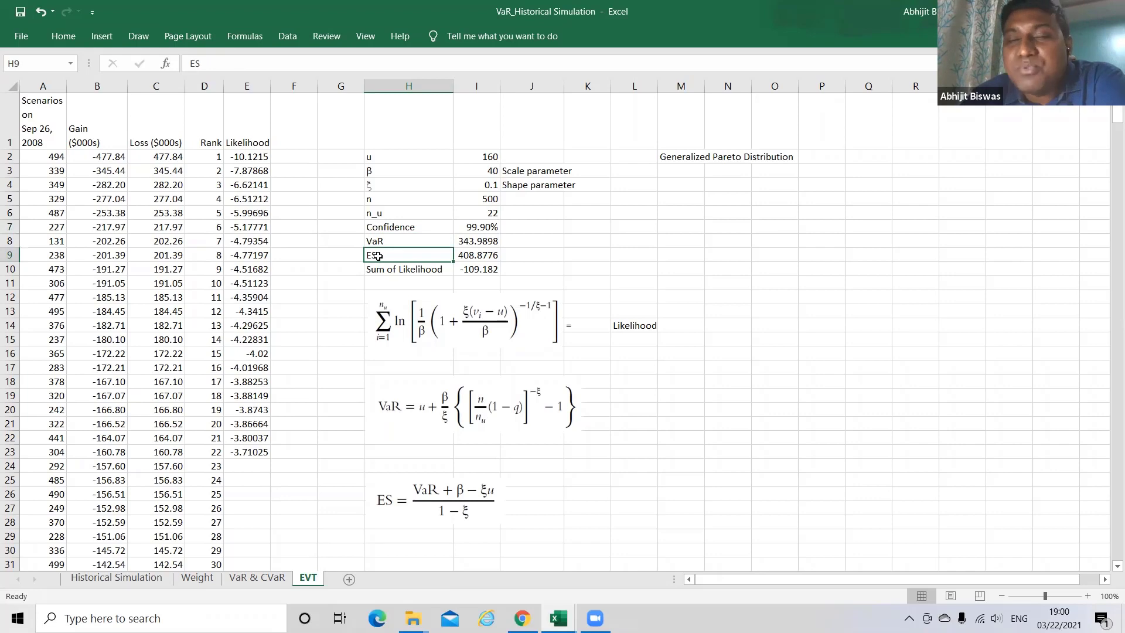
Step: Enter the note "Expected Shortfall or CVaR" in cell N24, to the side of the ES formula
{"action": "left_click", "coordinate": [722, 465]}
{"action": "type", "text": "E"}
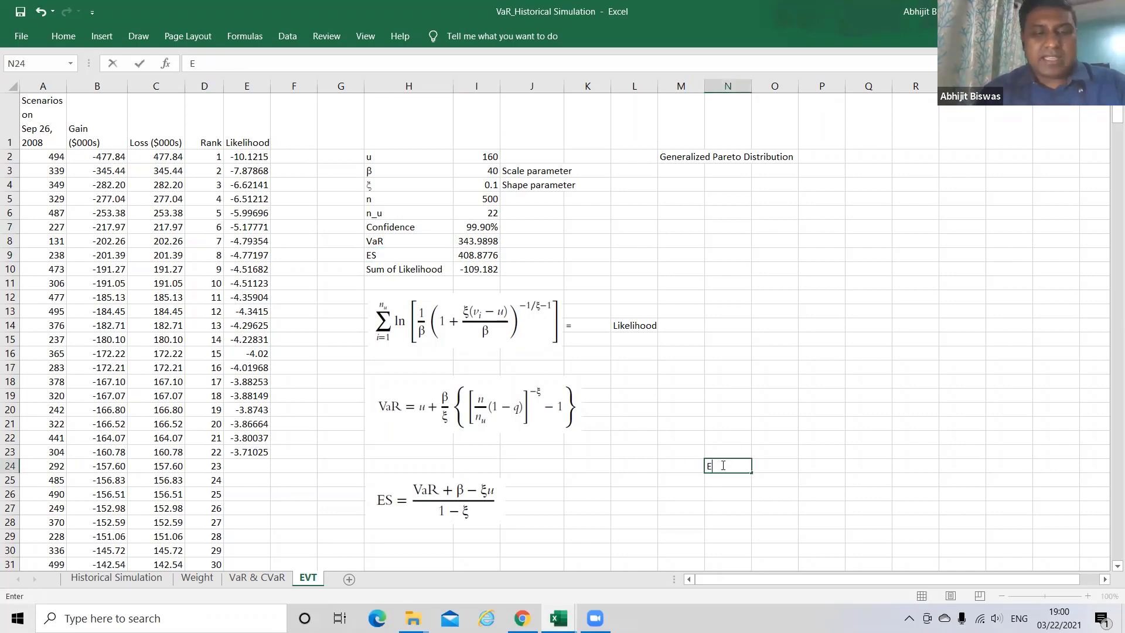
{"action": "type", "text": "xpected"}
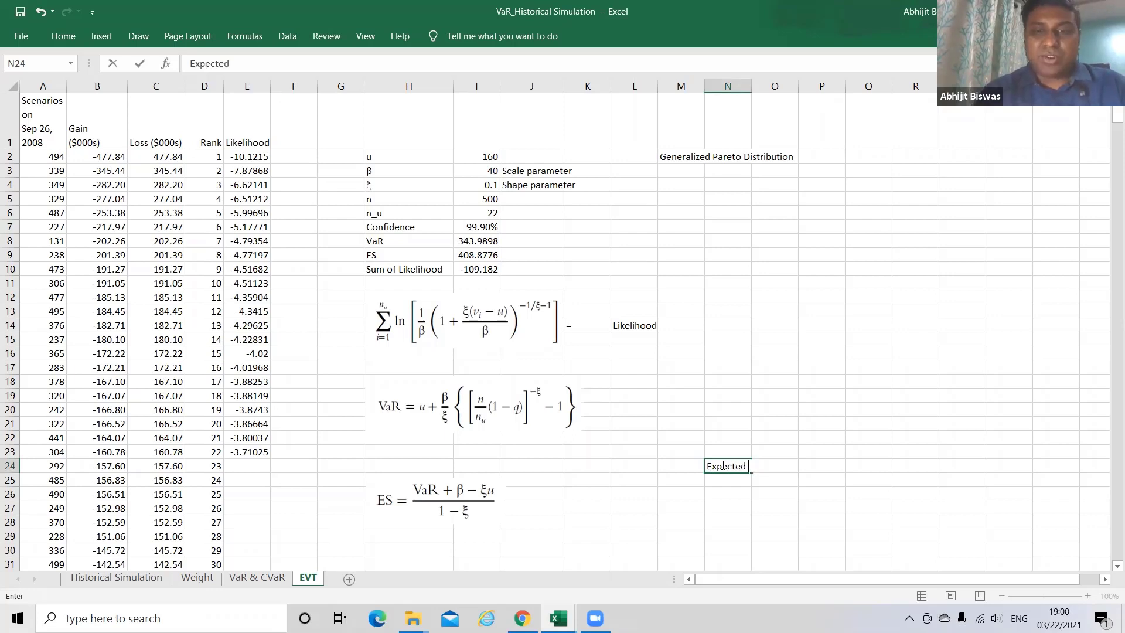
{"action": "type", "text": " Shortfall ortfall o"}
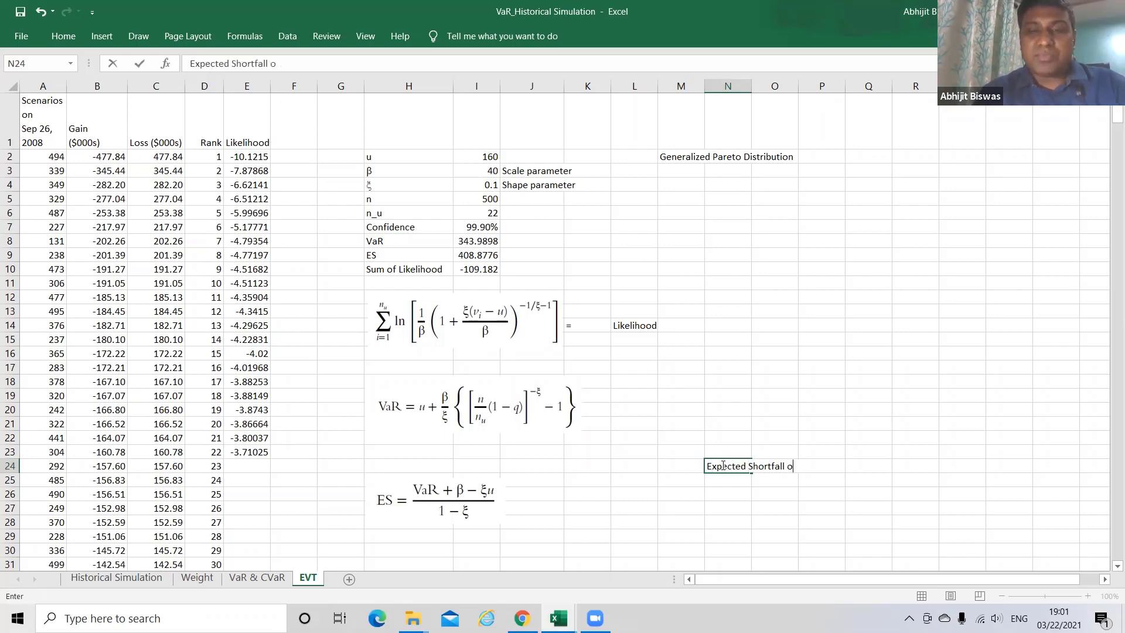
{"action": "type", "text": "r C"}
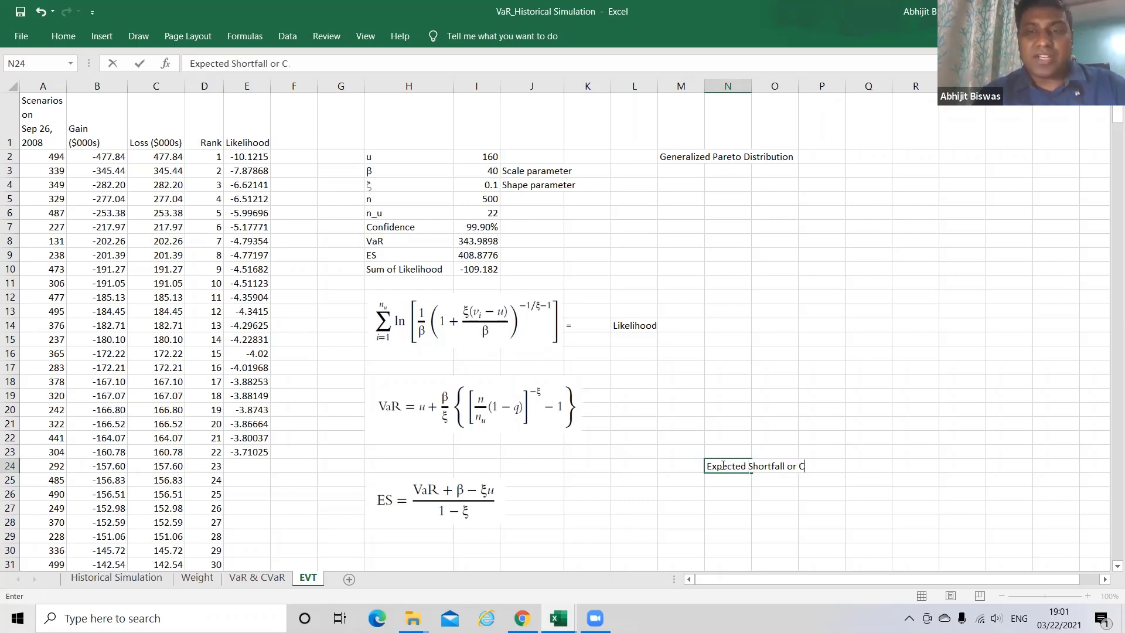
{"action": "type", "text": "VaR"}
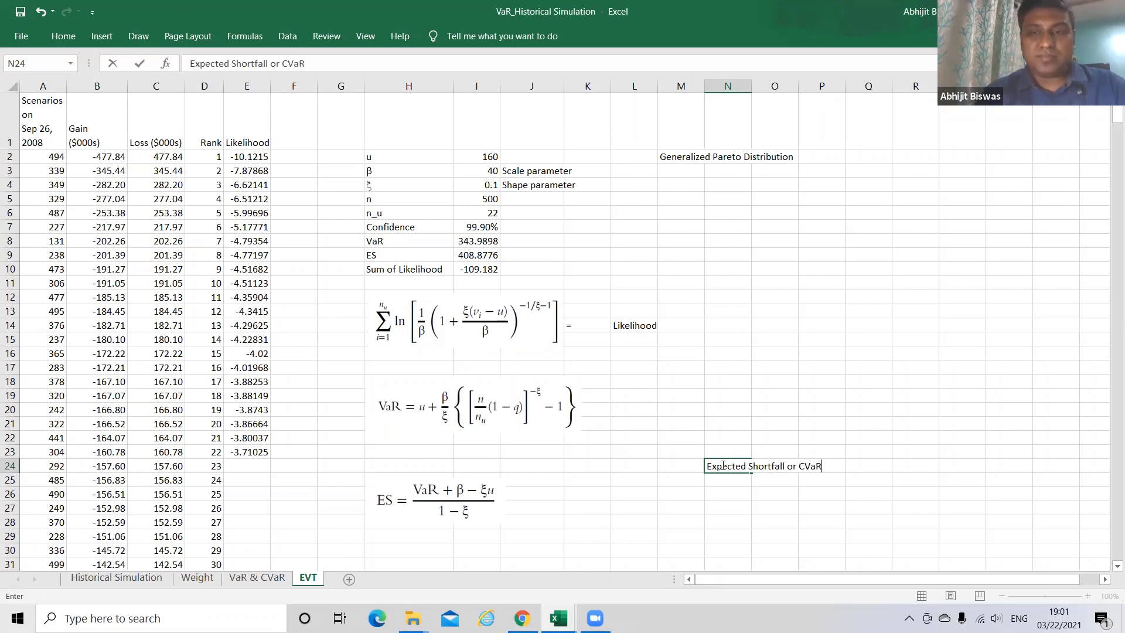
{"action": "key", "text": "Return"}
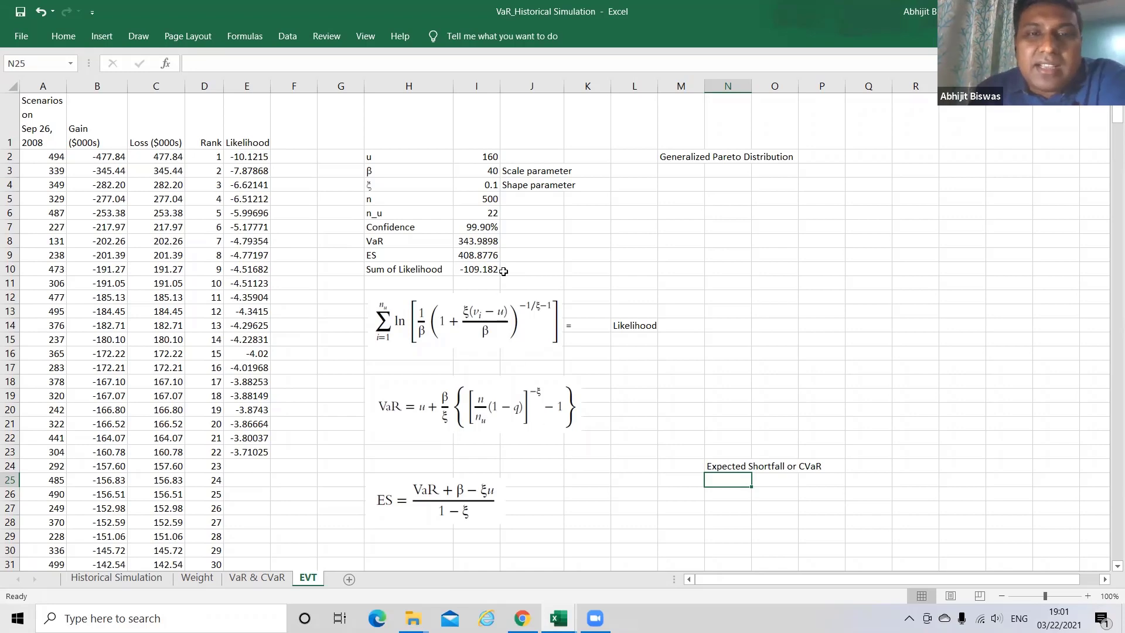
Step: Review the VaR and ES results in cells I8 and I9
{"action": "left_click", "coordinate": [479, 241]}
{"action": "left_click_drag", "start_coordinate": [480, 242], "coordinate": [478, 265]}
{"action": "left_click", "coordinate": [589, 265]}
{"action": "left_click", "coordinate": [557, 252]}
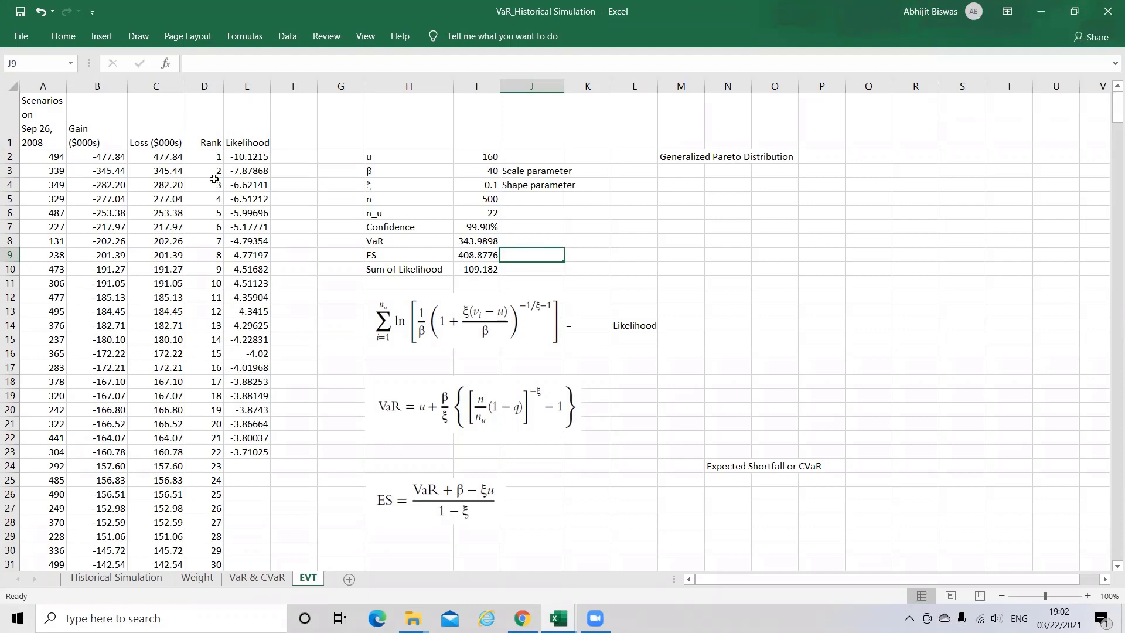
Step: Inspect the formula behind the first Likelihood value in cell E2, including the parameter cells it references
{"action": "left_click", "coordinate": [240, 140]}
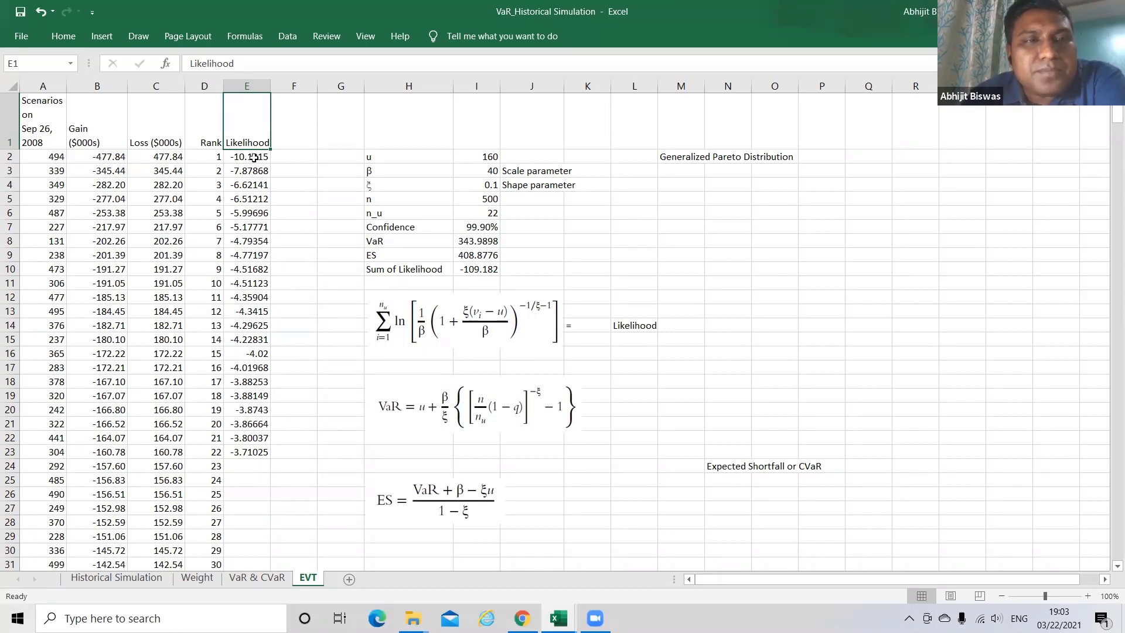
{"action": "left_click", "coordinate": [254, 158]}
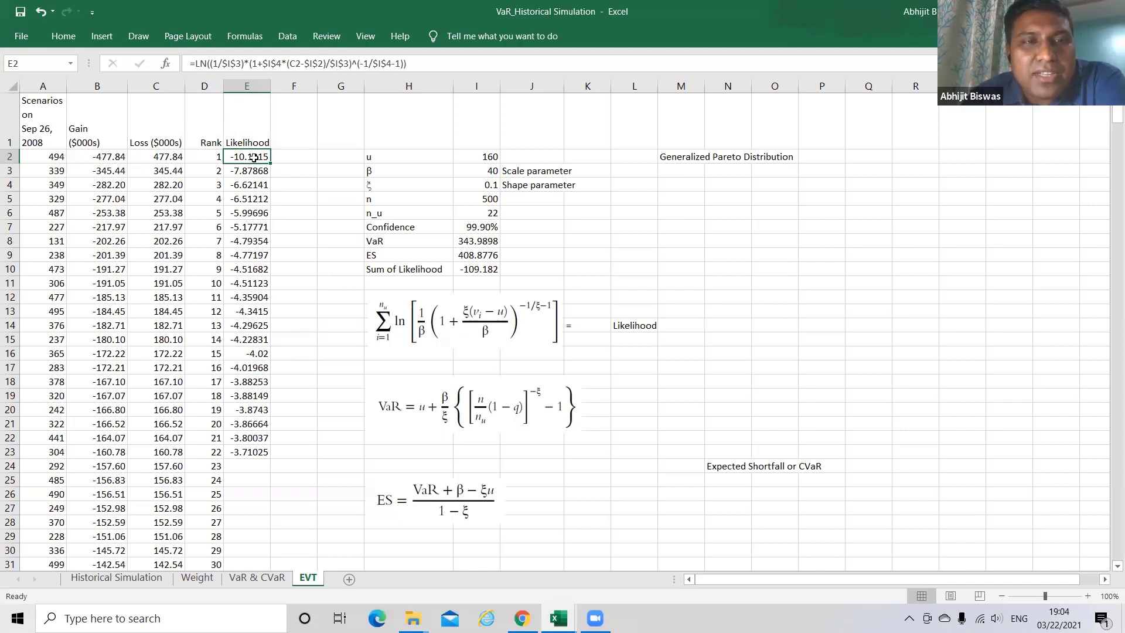
{"action": "double_click", "coordinate": [253, 157]}
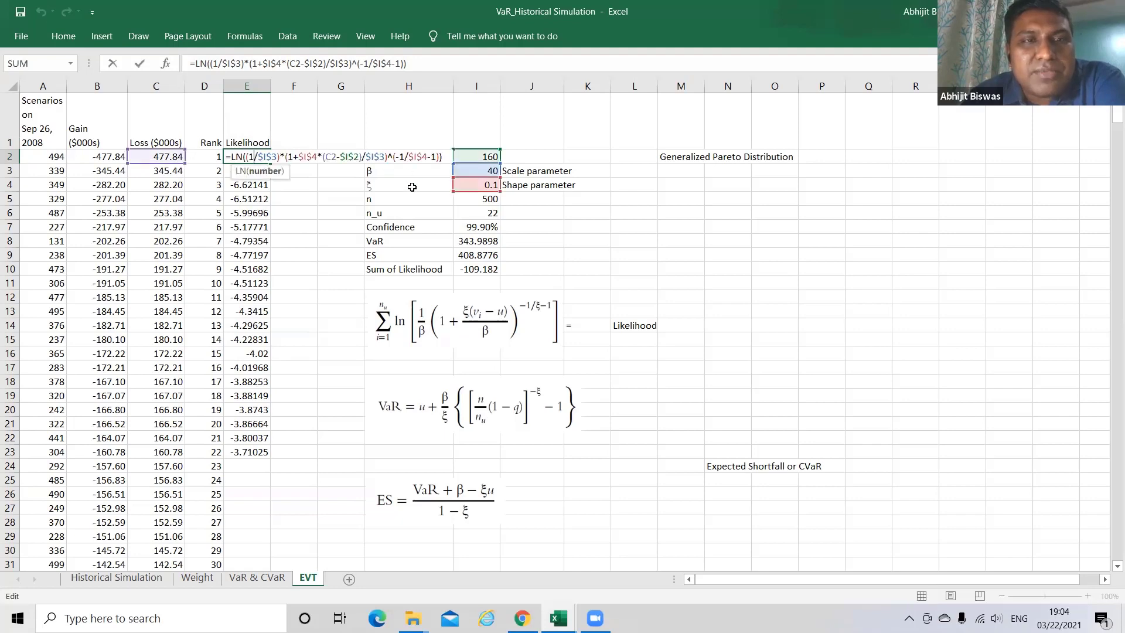
{"action": "key", "text": "Return"}
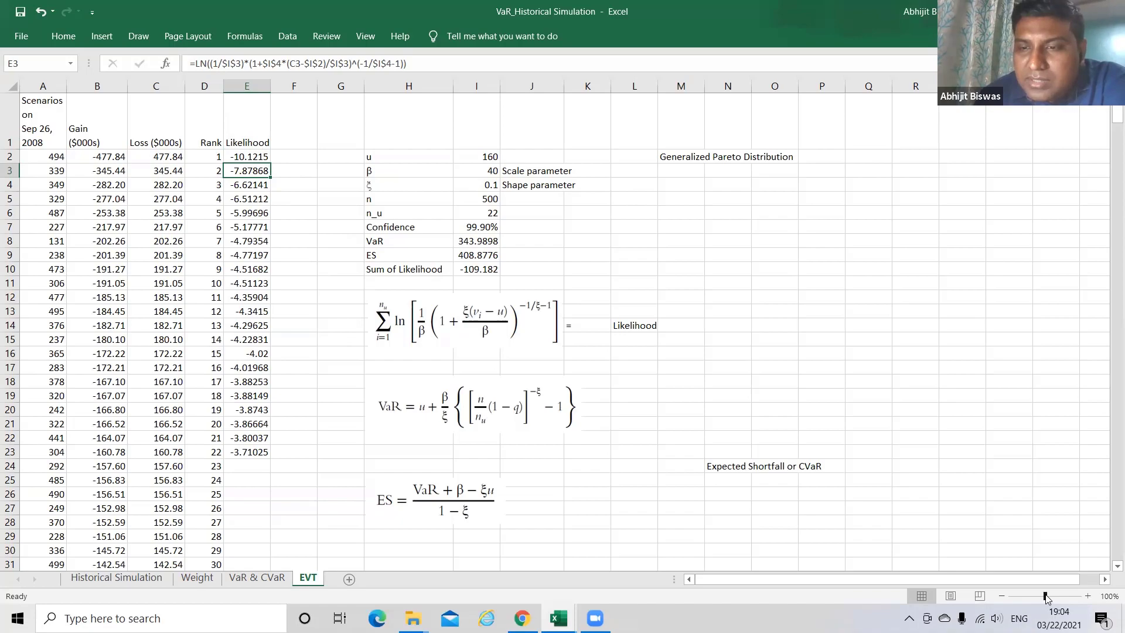
Step: Recheck the Likelihood formula in cell E2 and fill it down through cell E23
{"action": "left_click_drag", "start_coordinate": [1047, 597], "coordinate": [1050, 599]}
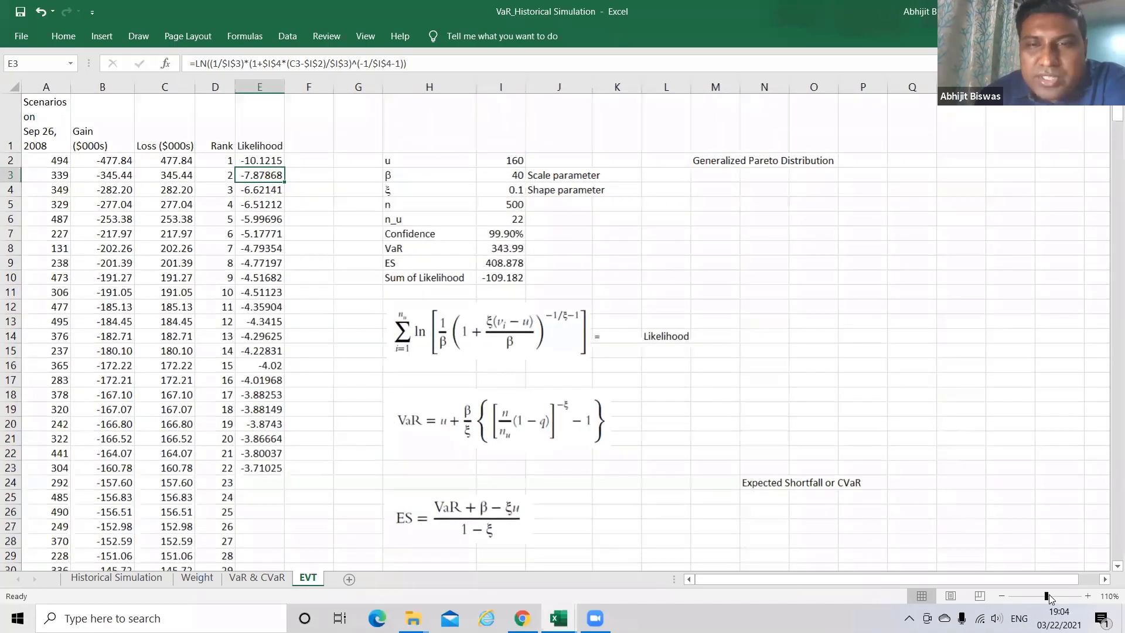
{"action": "scroll", "coordinate": [620, 515], "scroll_direction": "down", "scroll_amount": 1}
{"action": "scroll", "coordinate": [621, 507], "scroll_direction": "up", "scroll_amount": 1, "text": "ctrl"}
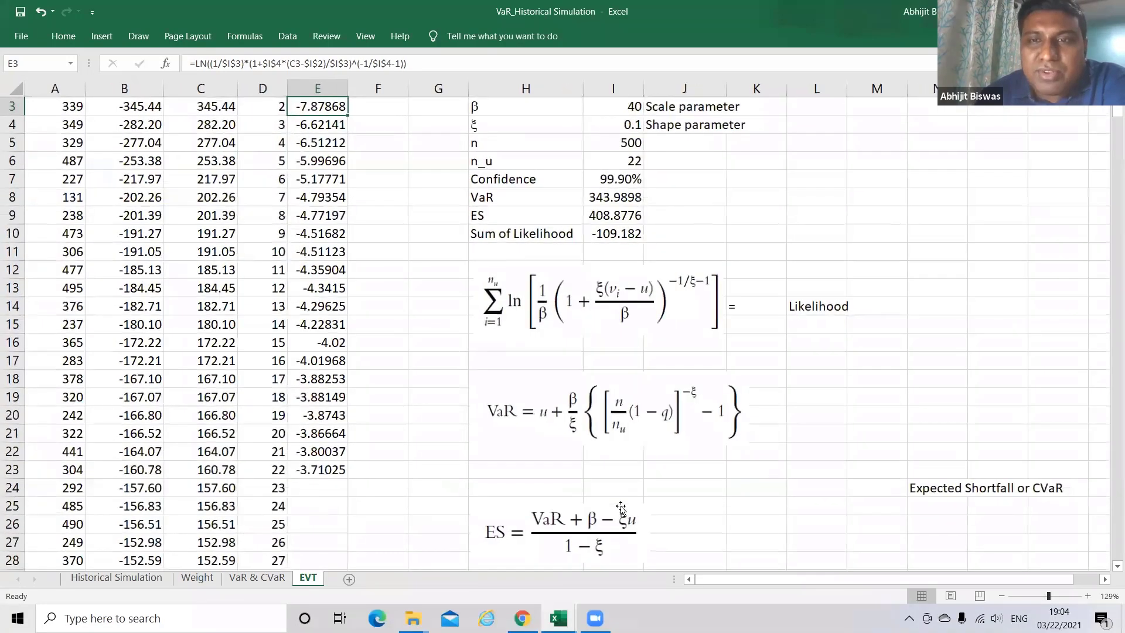
{"action": "scroll", "coordinate": [621, 507], "scroll_direction": "up", "scroll_amount": 1}
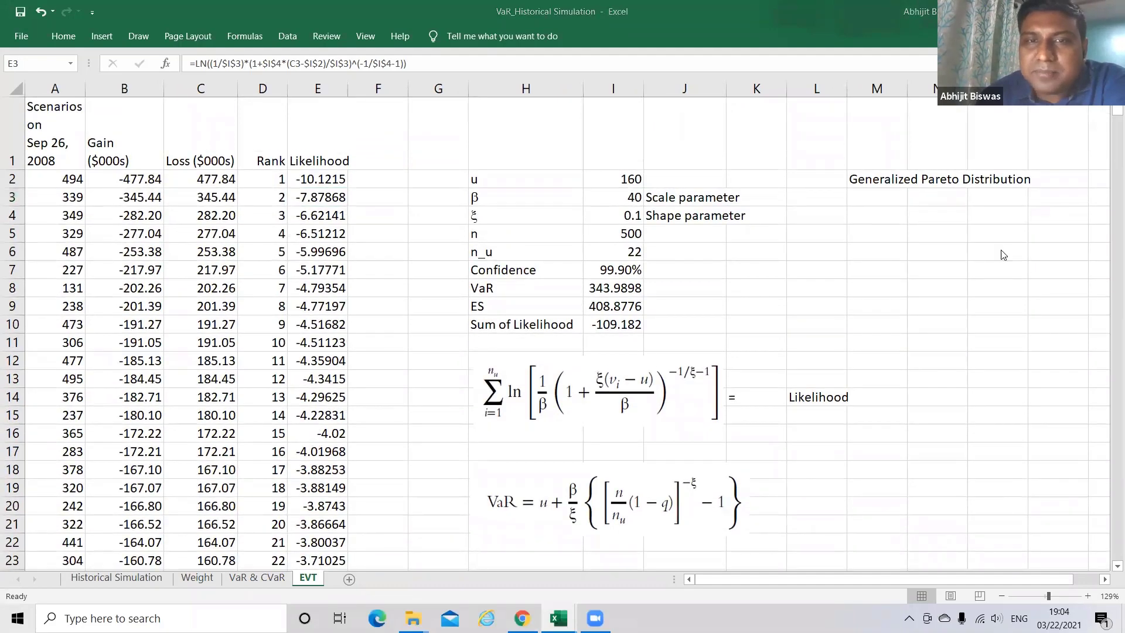
{"action": "key", "text": "Up"}
{"action": "key", "text": "F2"}
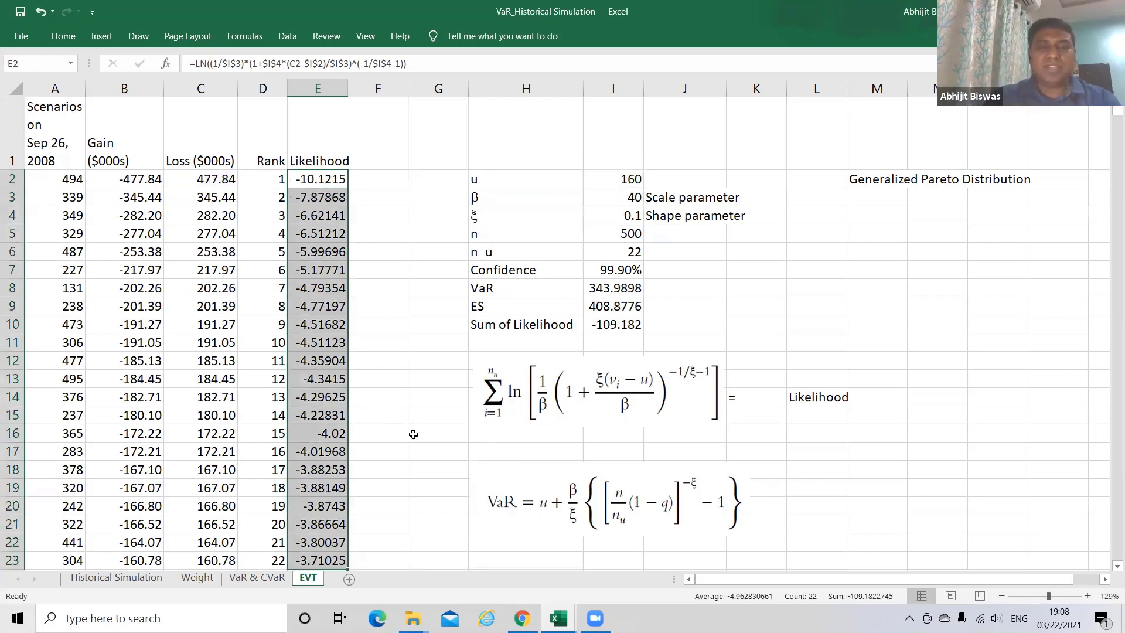
{"action": "scroll", "coordinate": [413, 434], "scroll_direction": "down", "scroll_amount": 1}
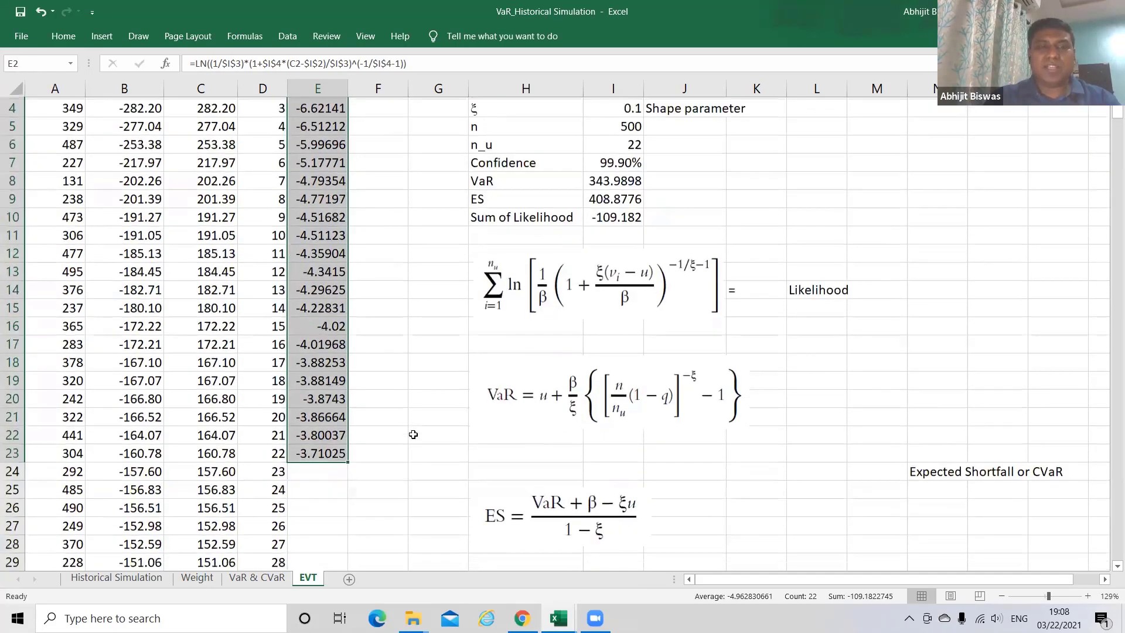
{"action": "scroll", "coordinate": [413, 434], "scroll_direction": "up", "scroll_amount": 1}
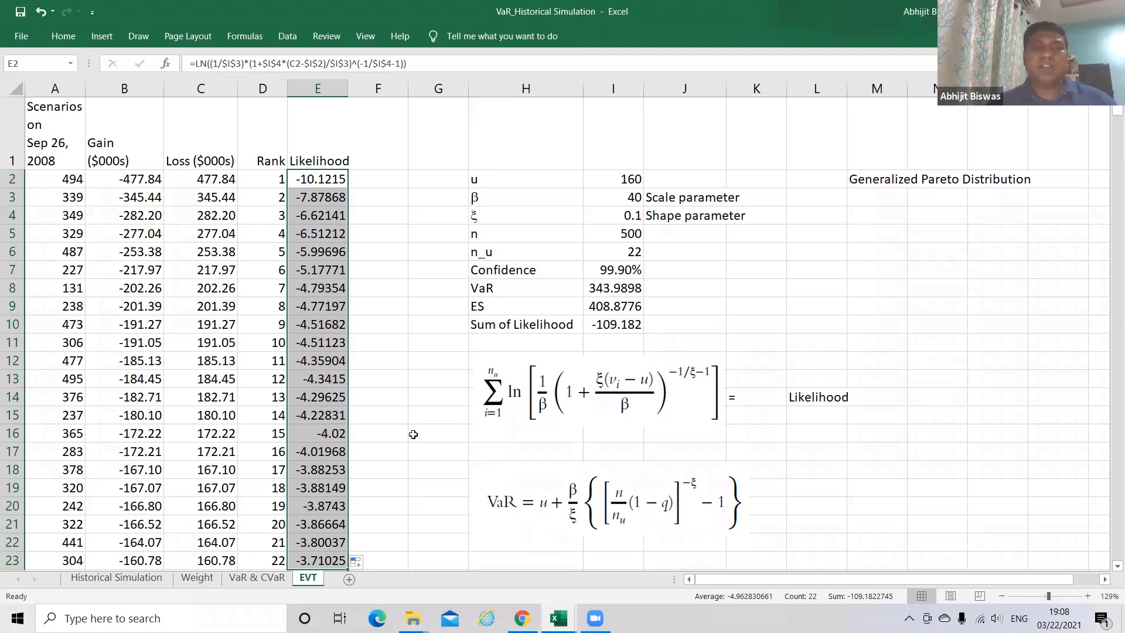
{"action": "scroll", "coordinate": [413, 434], "scroll_direction": "down", "scroll_amount": 3}
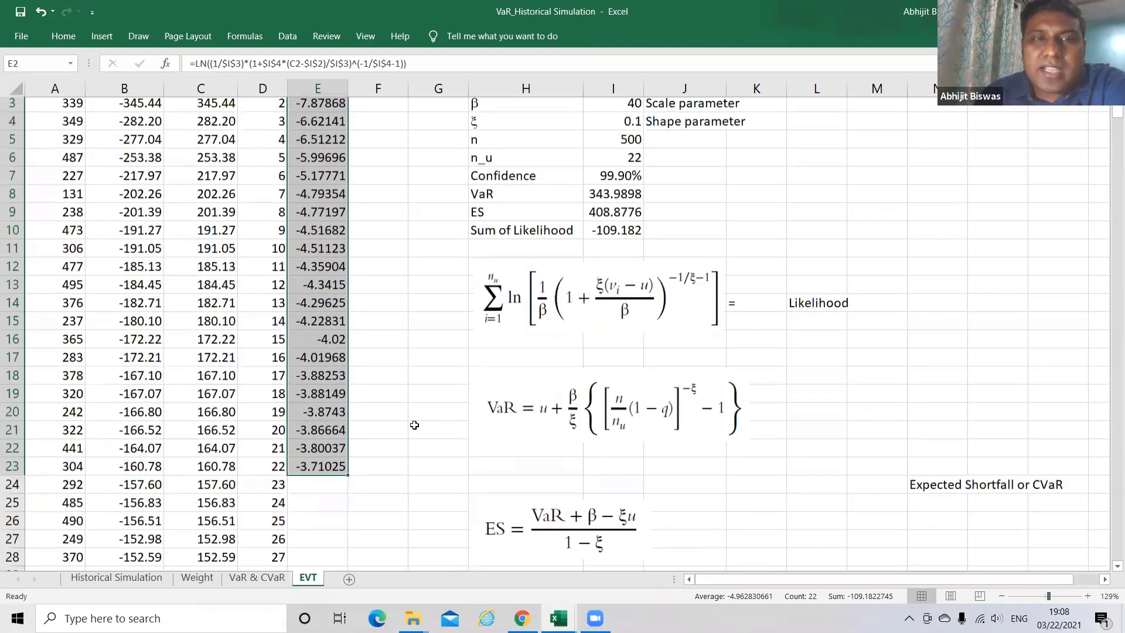
{"action": "scroll", "coordinate": [618, 327], "scroll_direction": "up", "scroll_amount": 1}
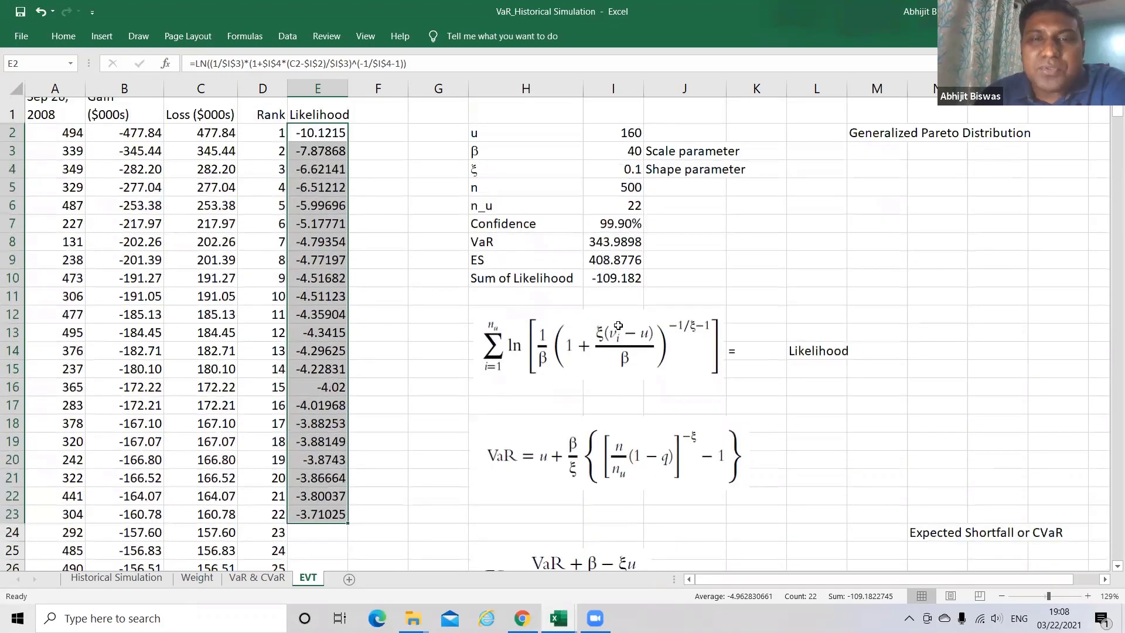
Step: Inspect the formula behind the Sum of Likelihood in cell I10 and the range it adds up
{"action": "left_click", "coordinate": [618, 326]}
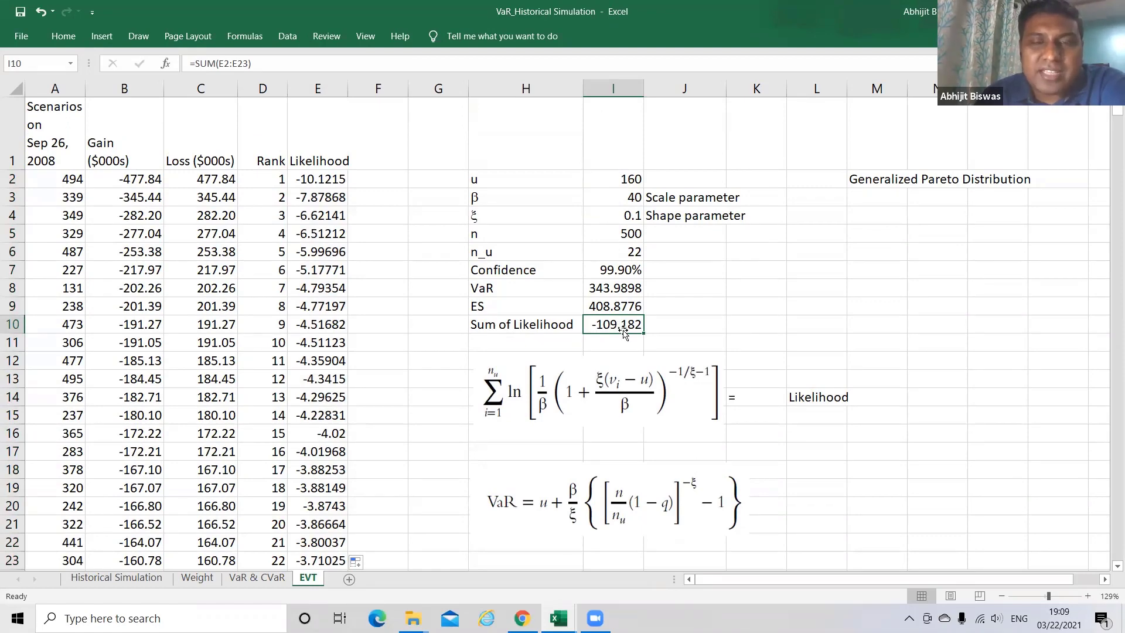
{"action": "double_click", "coordinate": [624, 332]}
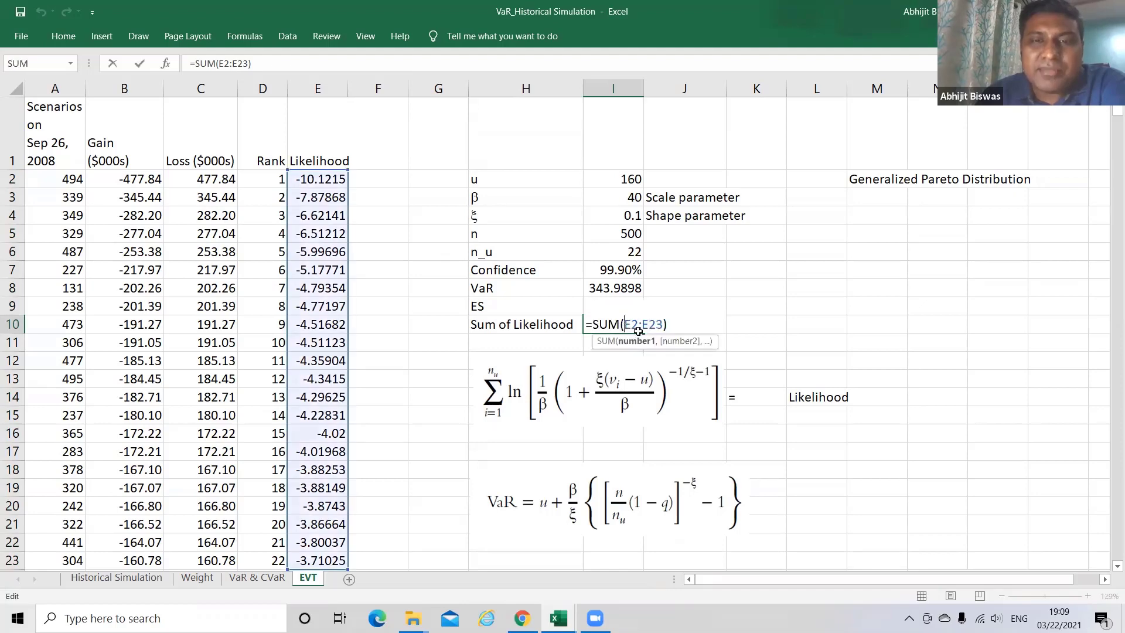
{"action": "left_click", "coordinate": [670, 326]}
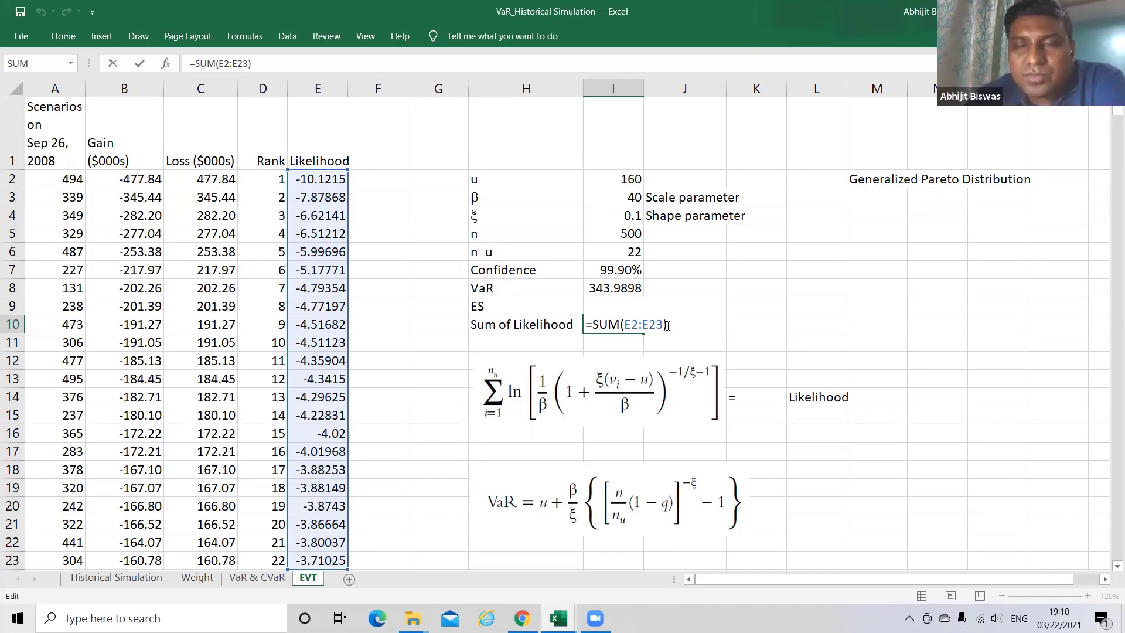
{"action": "key", "text": "Return"}
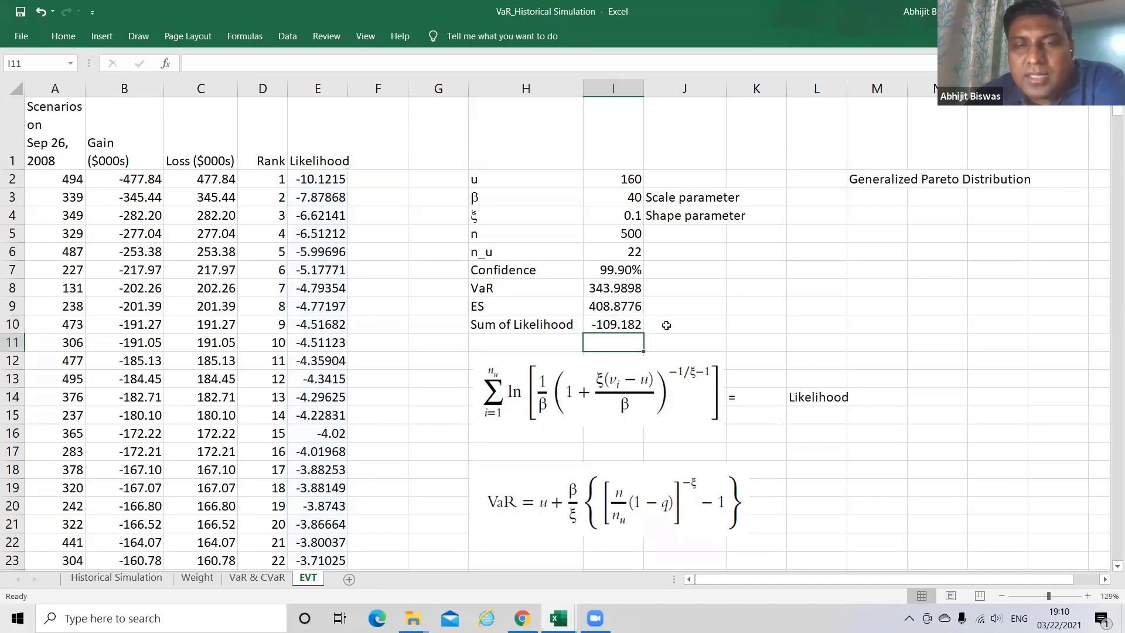
Step: Review the Sum of Likelihood in cell I10 and label the u parameter "Loss threshold" in cell J2
{"action": "left_click", "coordinate": [634, 326]}
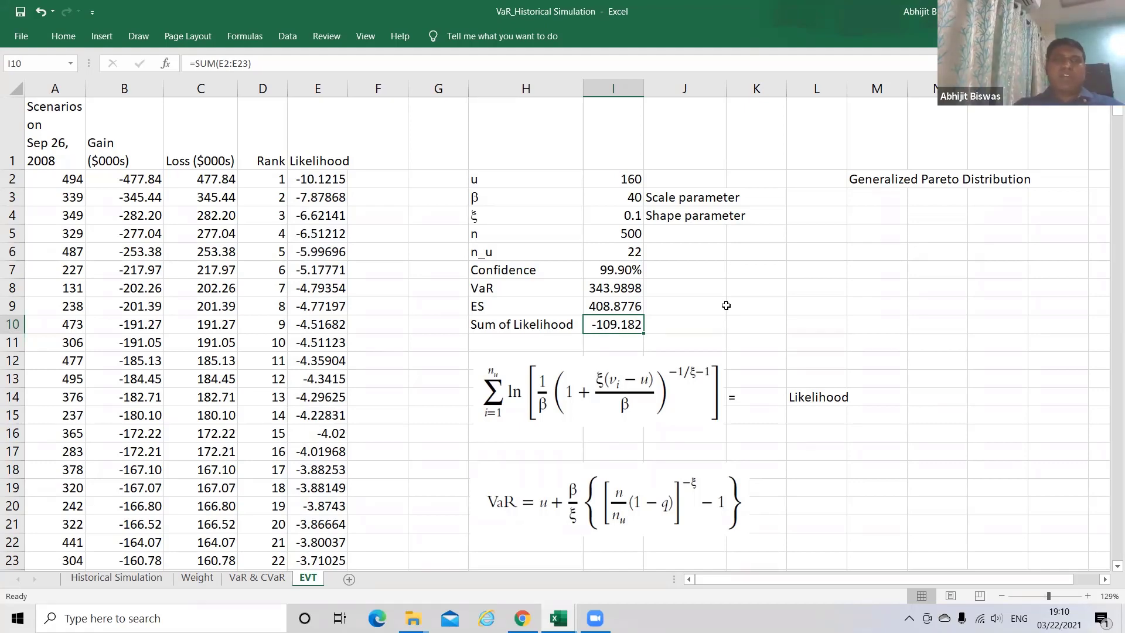
{"action": "left_click", "coordinate": [789, 287]}
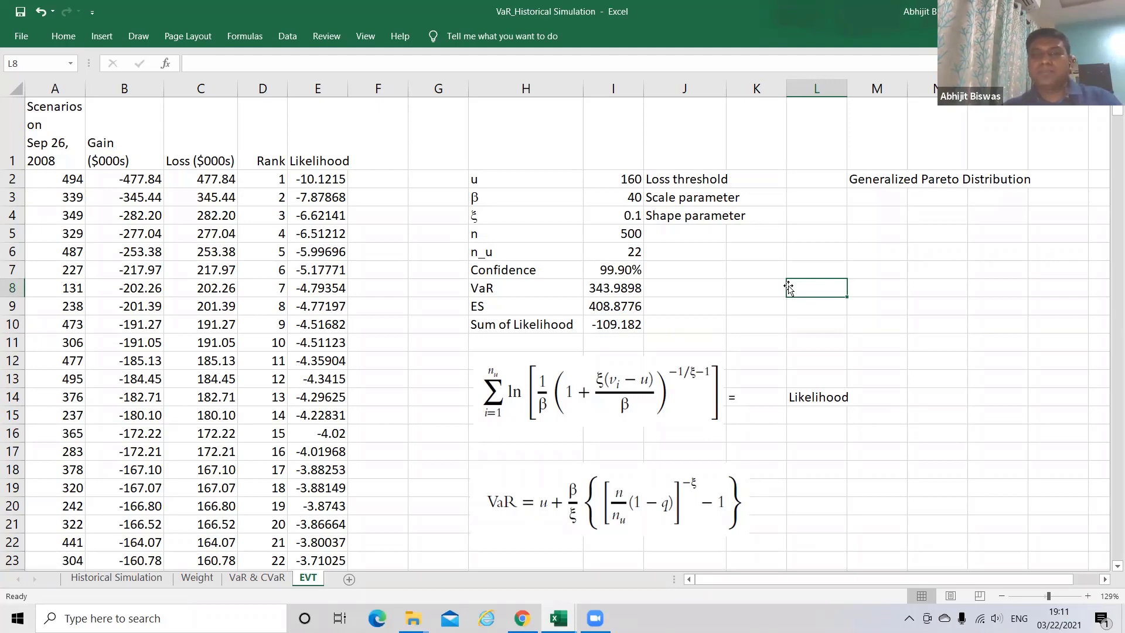
Step: Open Solver with the Sum of Likelihood in cell I10 as the objective to maximize, keeping the parameter cells in view
{"action": "left_click", "coordinate": [621, 324]}
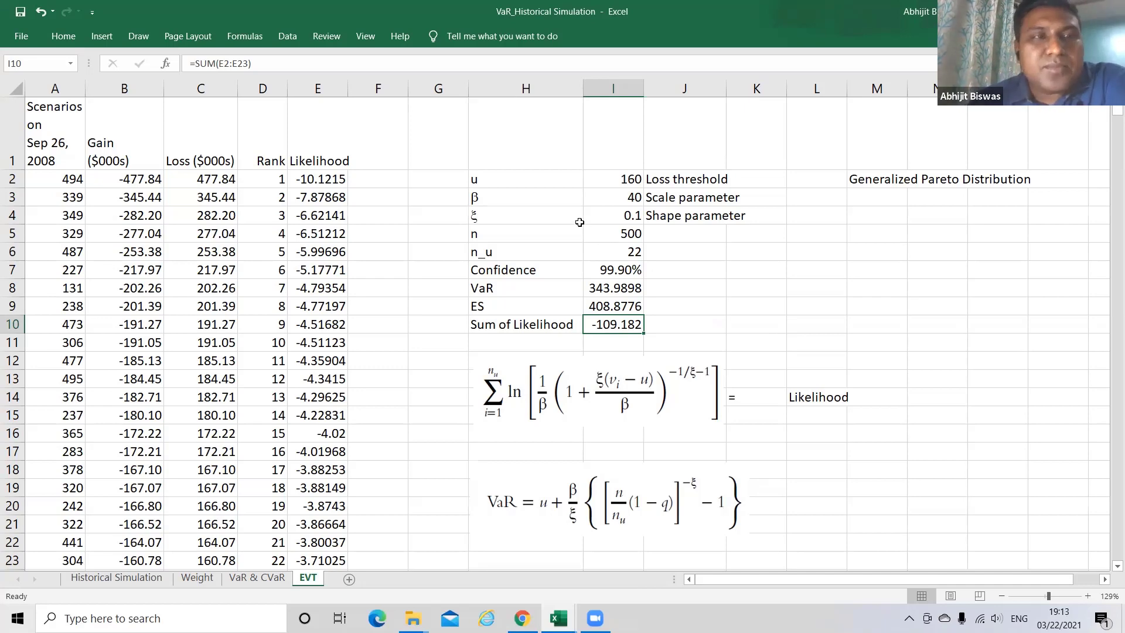
{"action": "left_click", "coordinate": [288, 37]}
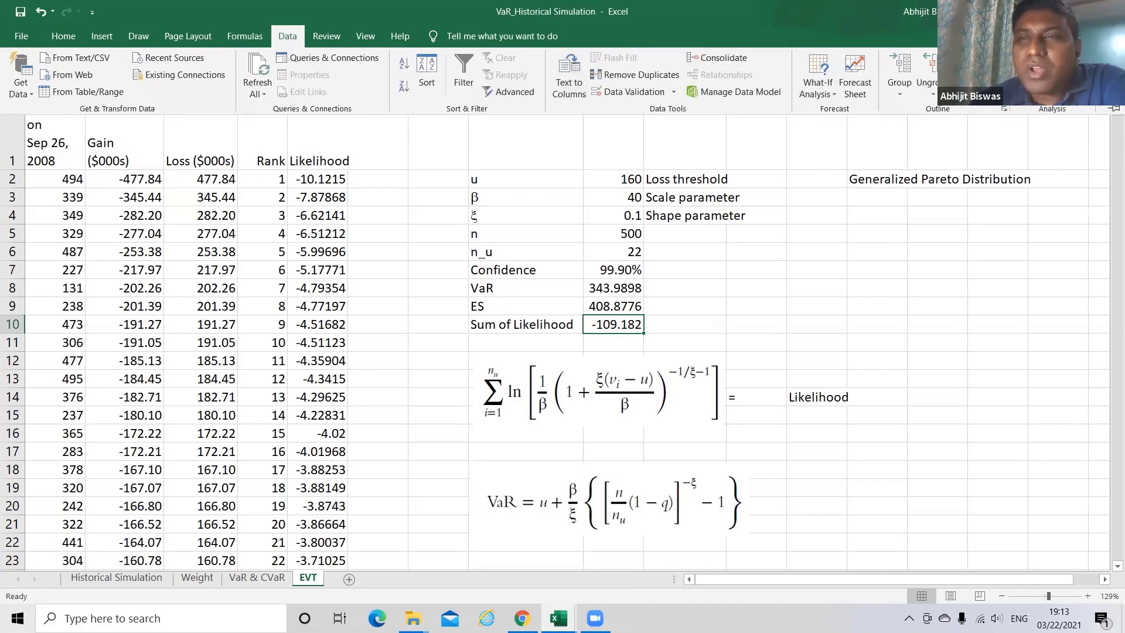
{"action": "left_click", "coordinate": [1038, 75]}
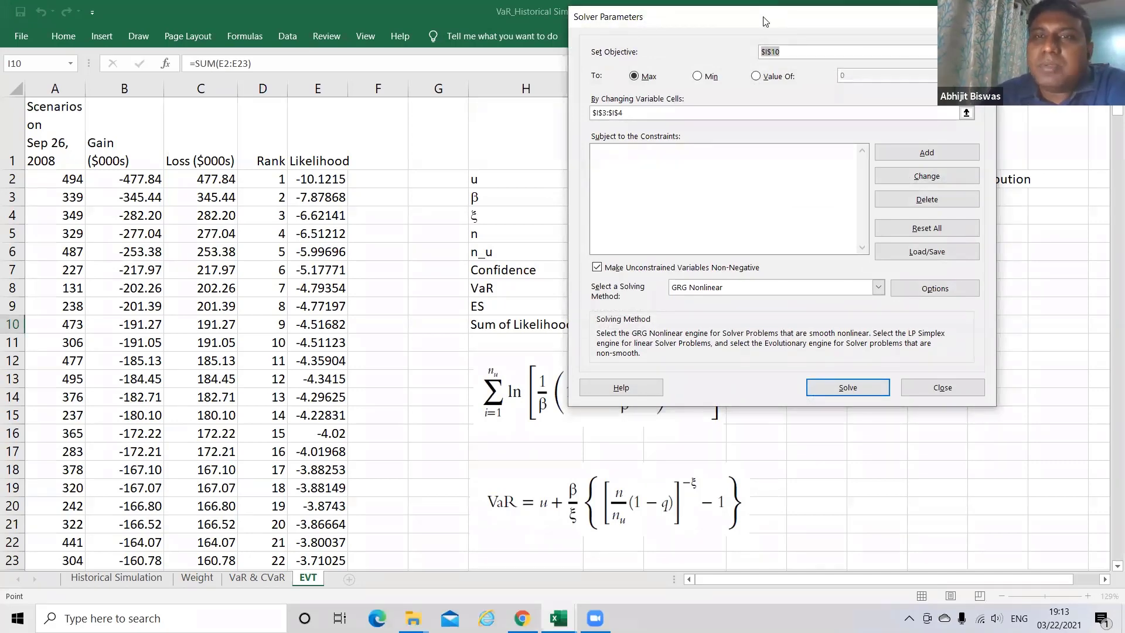
{"action": "left_click_drag", "start_coordinate": [763, 21], "coordinate": [862, 37]}
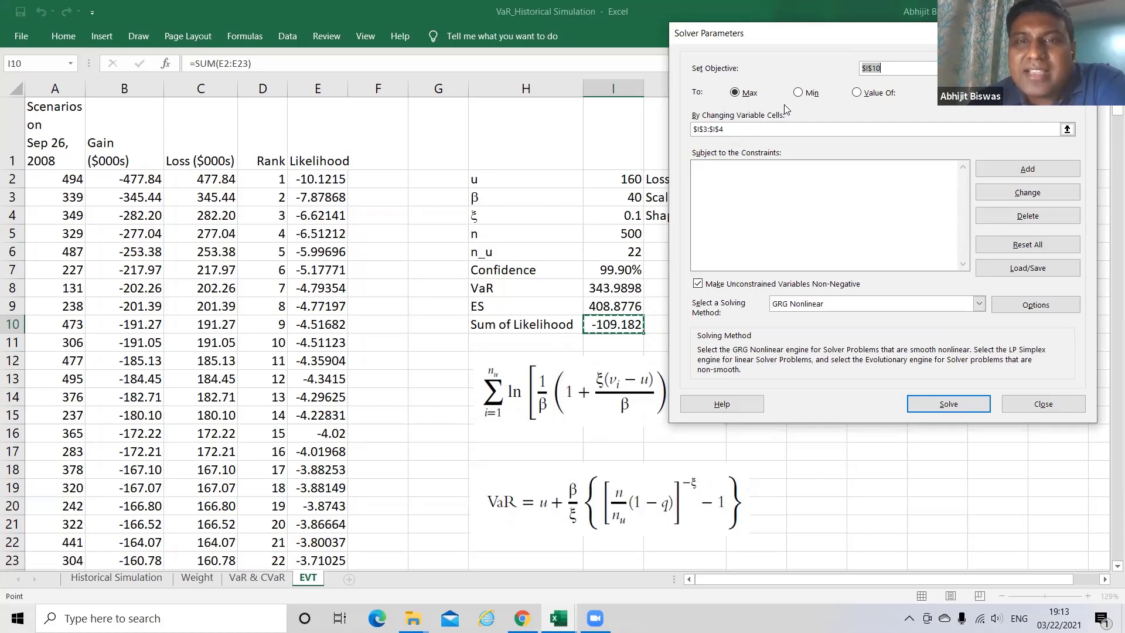
Step: Clear Solver's changing variable cells and reselect the β and ξ values in I3:I4
{"action": "left_click", "coordinate": [729, 129]}
{"action": "key", "text": "BackSpace"}
{"action": "key", "text": "BackSpace"}
{"action": "key", "text": "BackSpace"}
{"action": "key", "text": "BackSpace"}
{"action": "key", "text": "BackSpace"}
{"action": "key", "text": "BackSpace"}
{"action": "key", "text": "BackSpace"}
{"action": "key", "text": "BackSpace"}
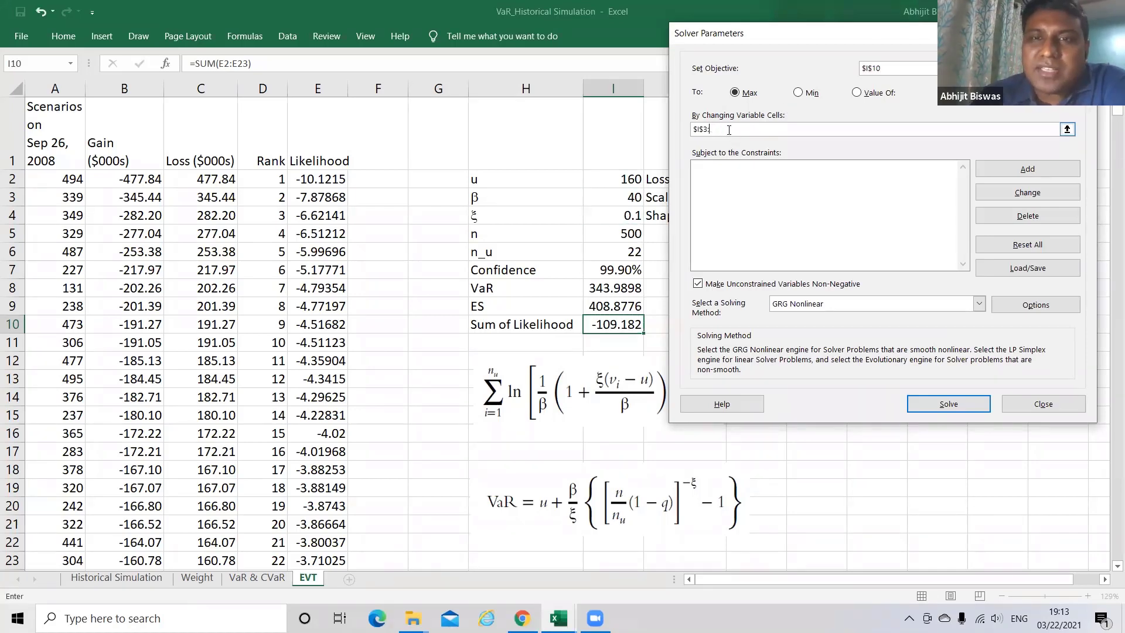
{"action": "key", "text": "BackSpace"}
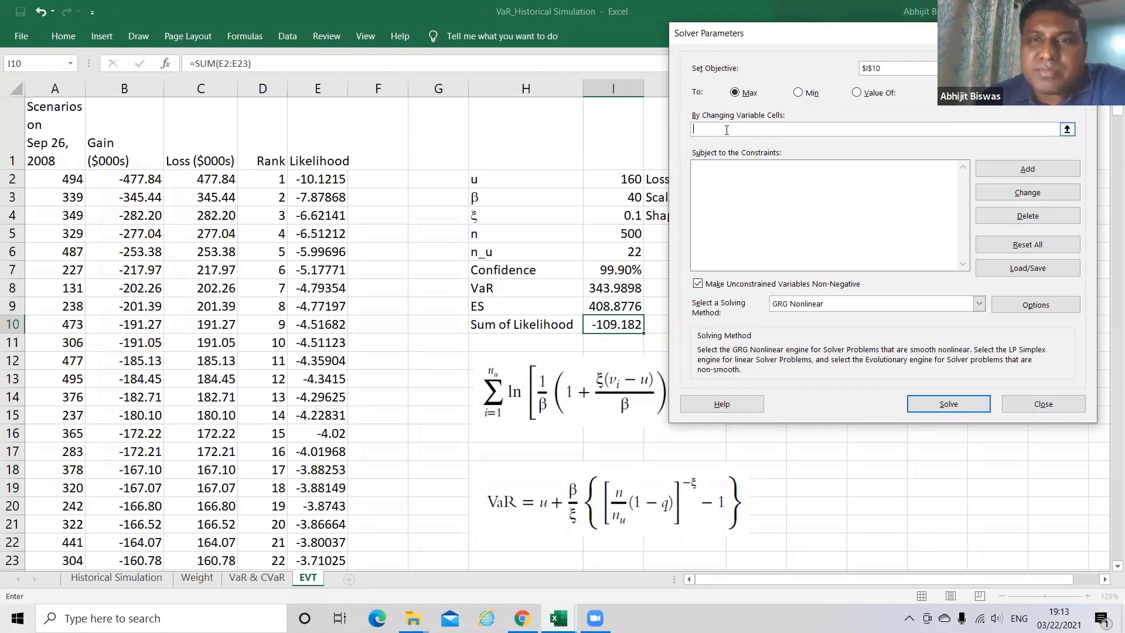
{"action": "left_click_drag", "start_coordinate": [622, 197], "coordinate": [619, 215]}
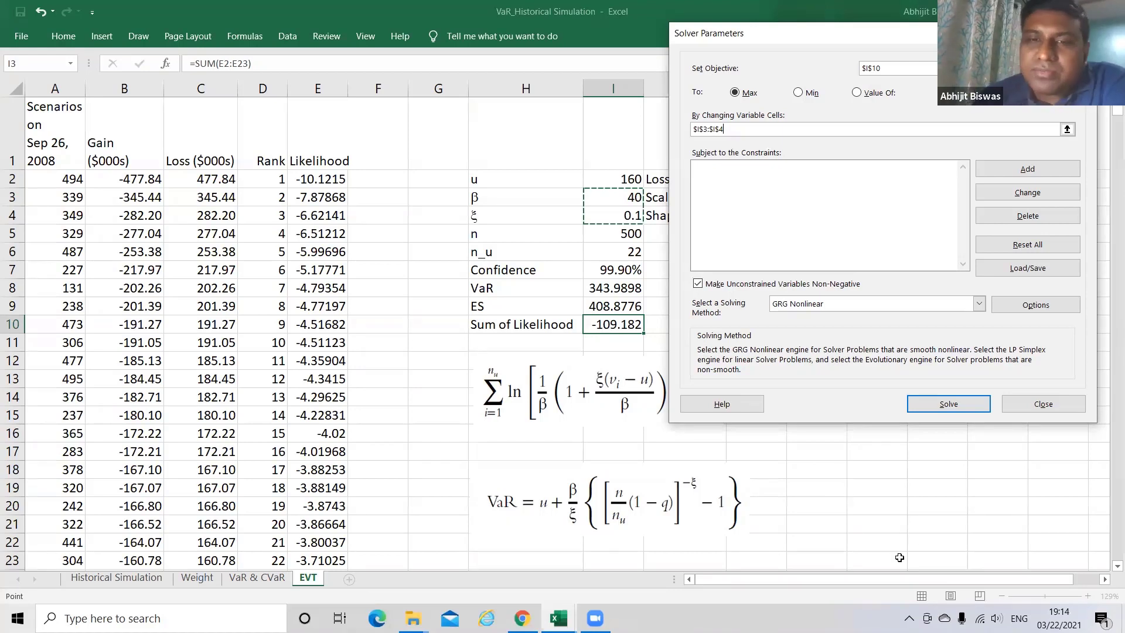
Step: Solve for β and ξ with the GRG Nonlinear method and keep the Solver solution
{"action": "key", "text": "Return"}
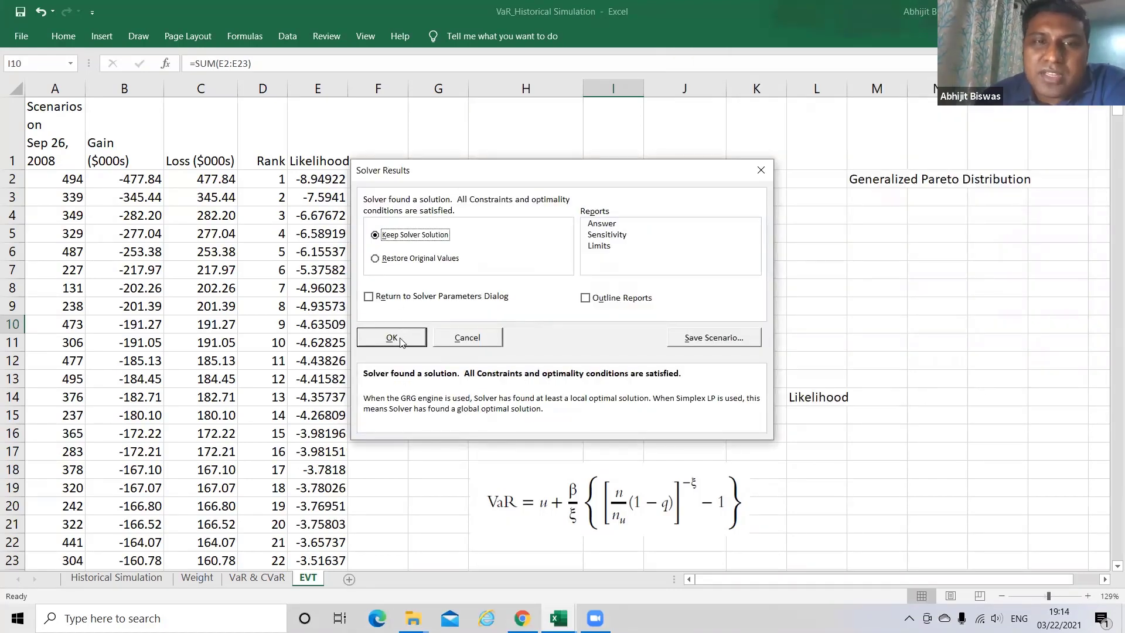
{"action": "left_click", "coordinate": [398, 338]}
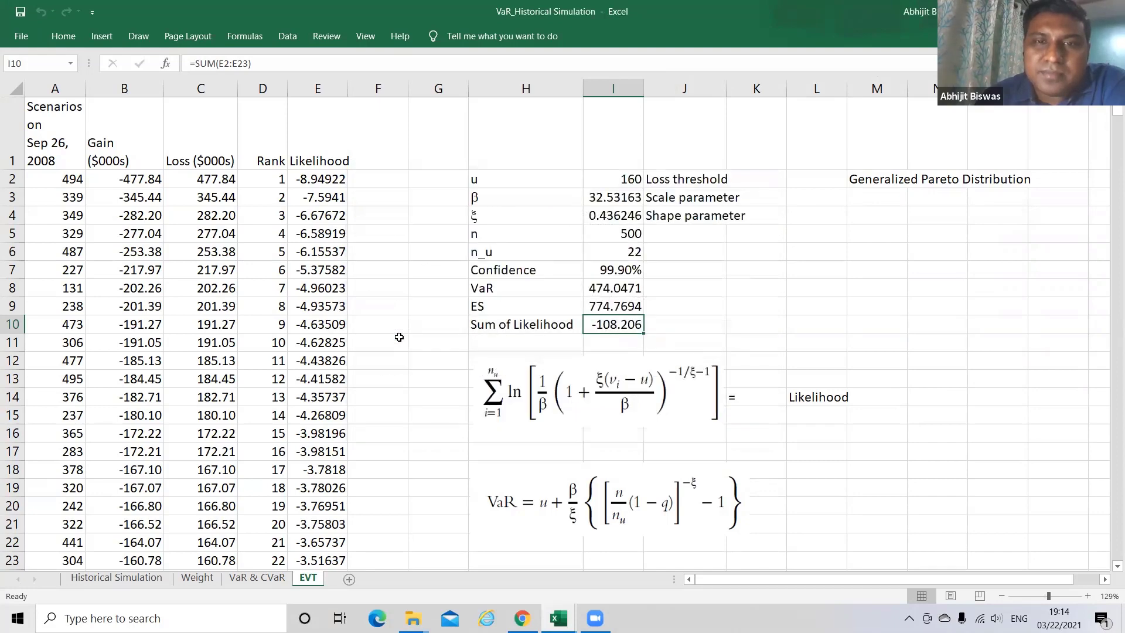
{"action": "left_click", "coordinate": [774, 292]}
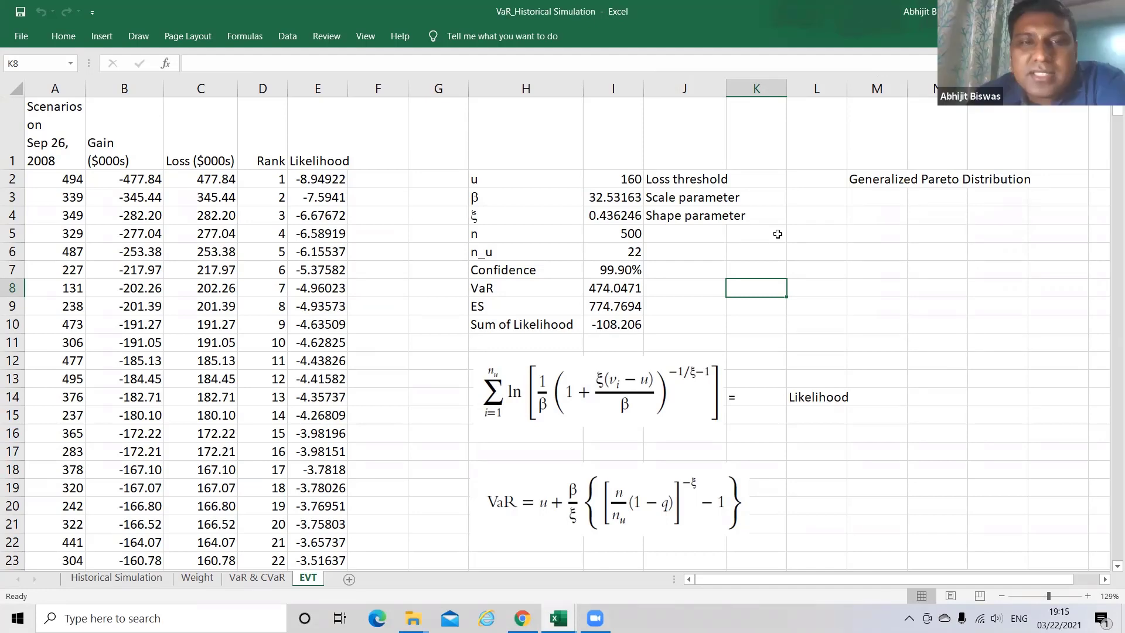
Step: Inspect the VaR formula in cell I8 and compare its cell references with the VaR equation on the sheet
{"action": "left_click", "coordinate": [609, 289]}
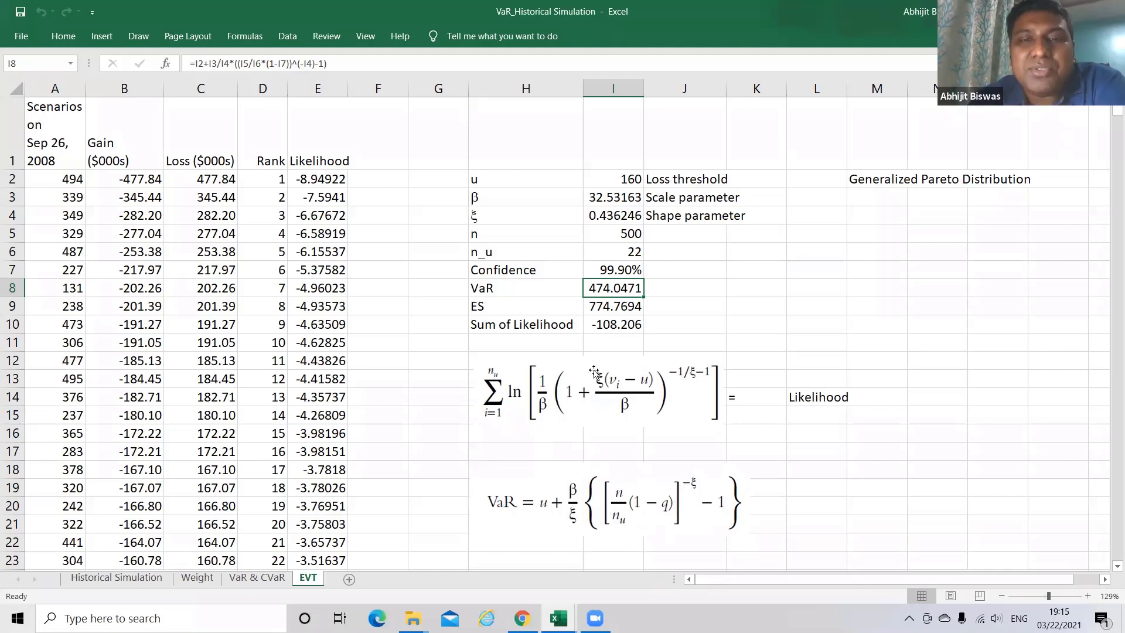
{"action": "double_click", "coordinate": [619, 284]}
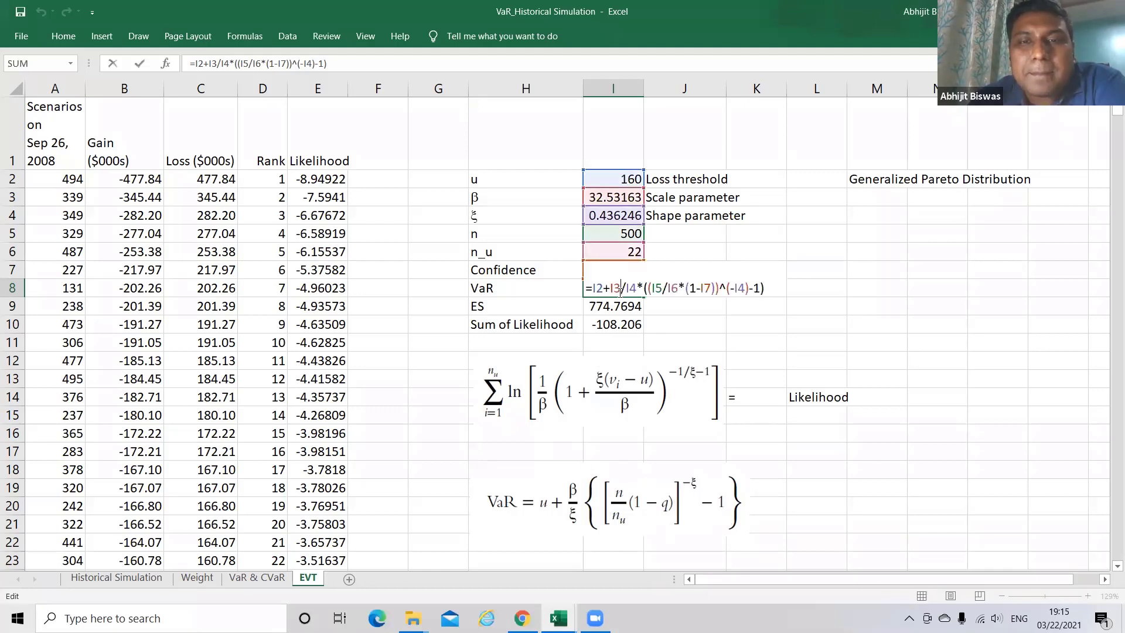
{"action": "left_click", "coordinate": [768, 288]}
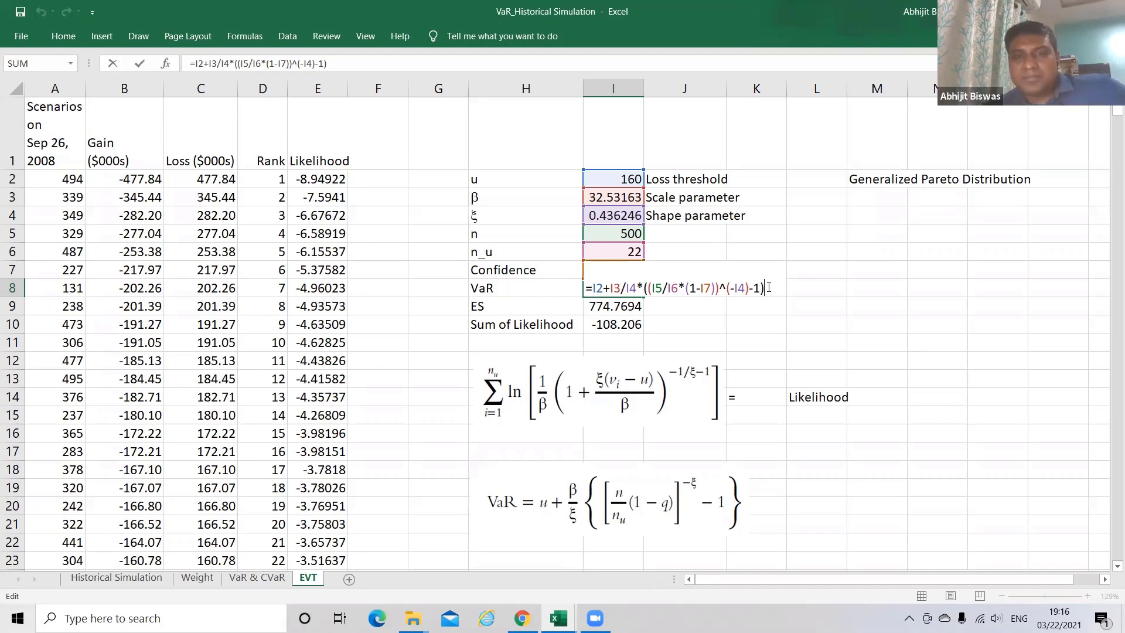
{"action": "key", "text": "Return"}
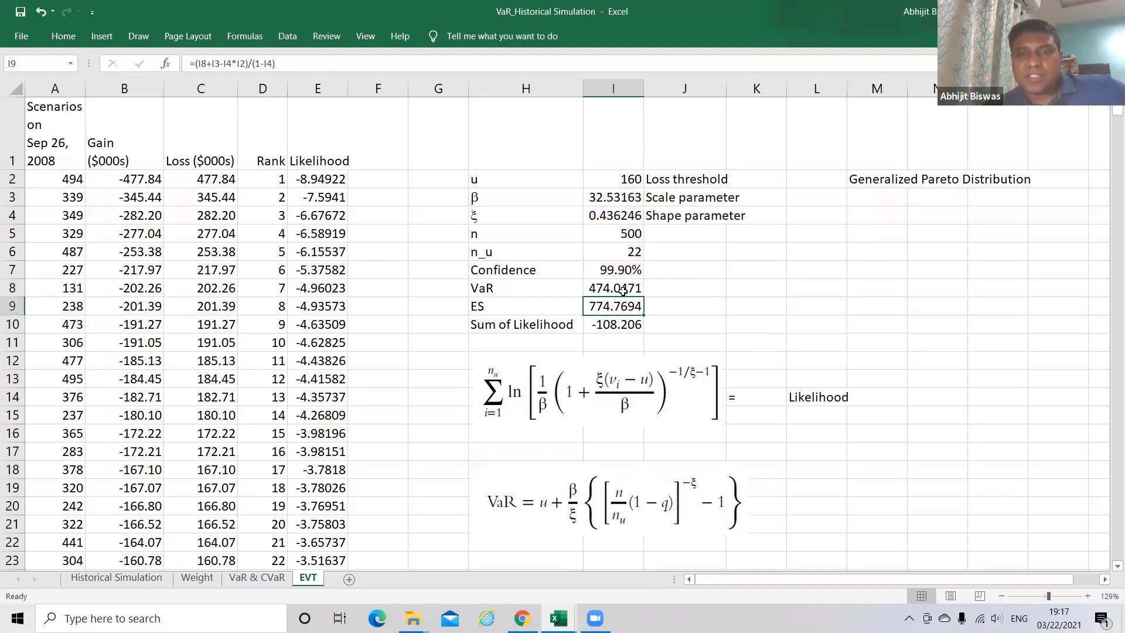
{"action": "key", "text": "Up"}
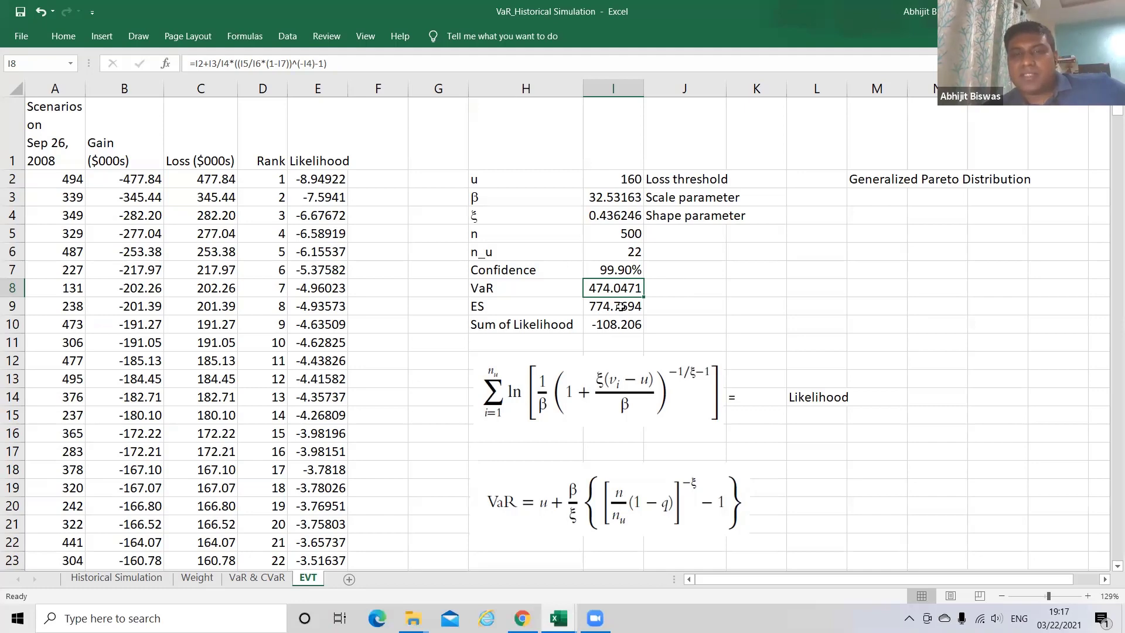
Step: Inspect the ES formula in cell I9 and compare it with the expected shortfall equation further down the sheet
{"action": "double_click", "coordinate": [620, 305]}
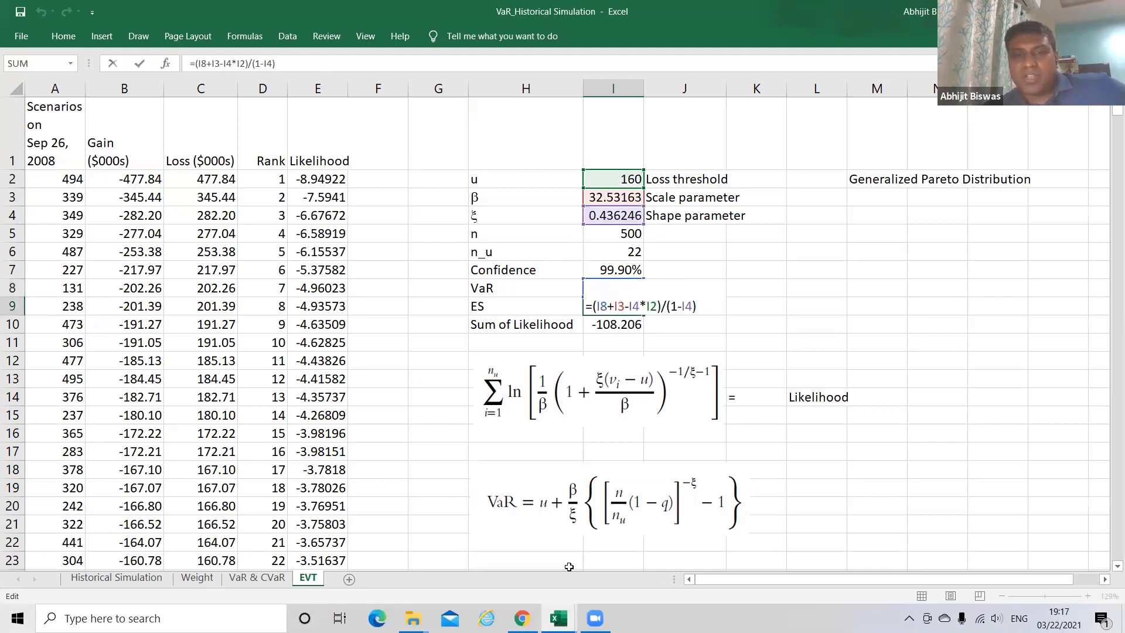
{"action": "scroll", "coordinate": [559, 562], "scroll_direction": "down", "scroll_amount": 1}
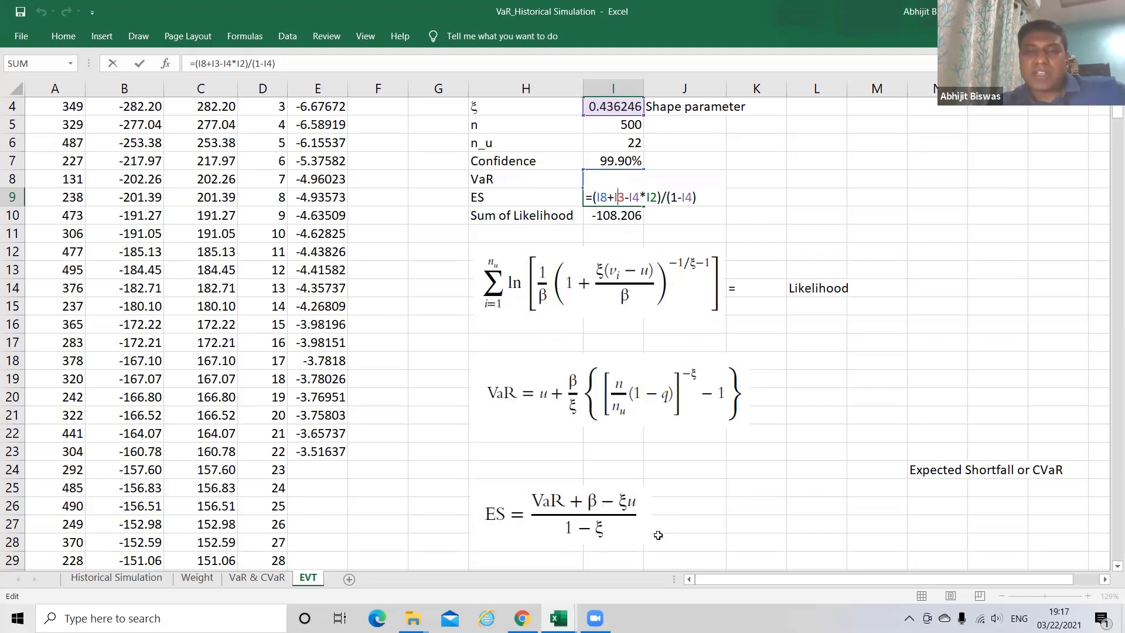
{"action": "scroll", "coordinate": [658, 535], "scroll_direction": "up", "scroll_amount": 2}
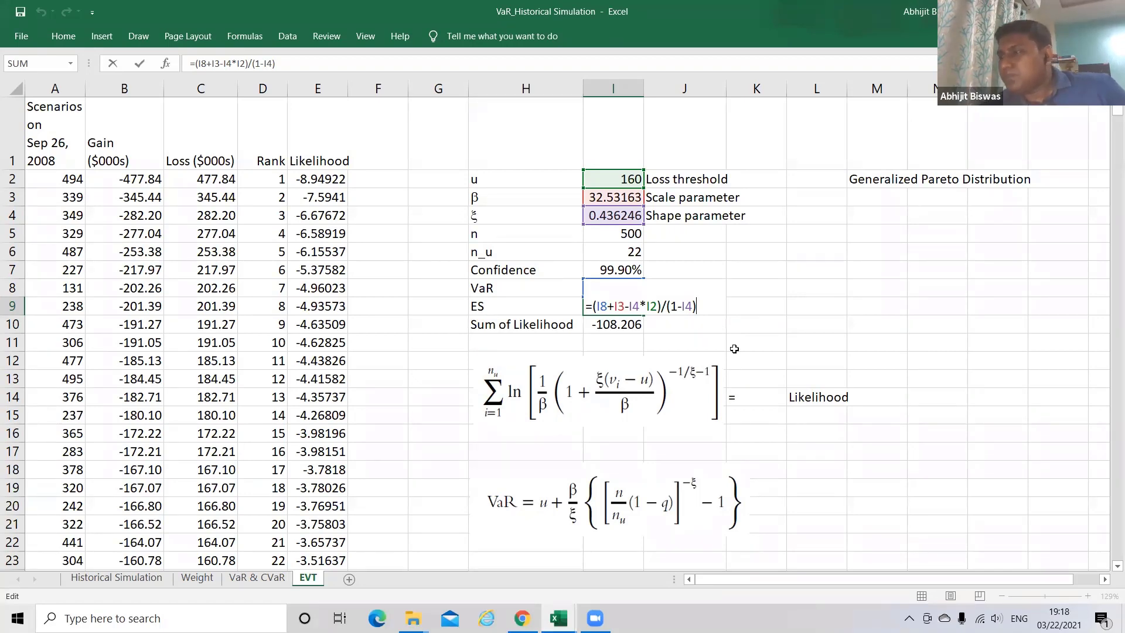
{"action": "key", "text": "Return"}
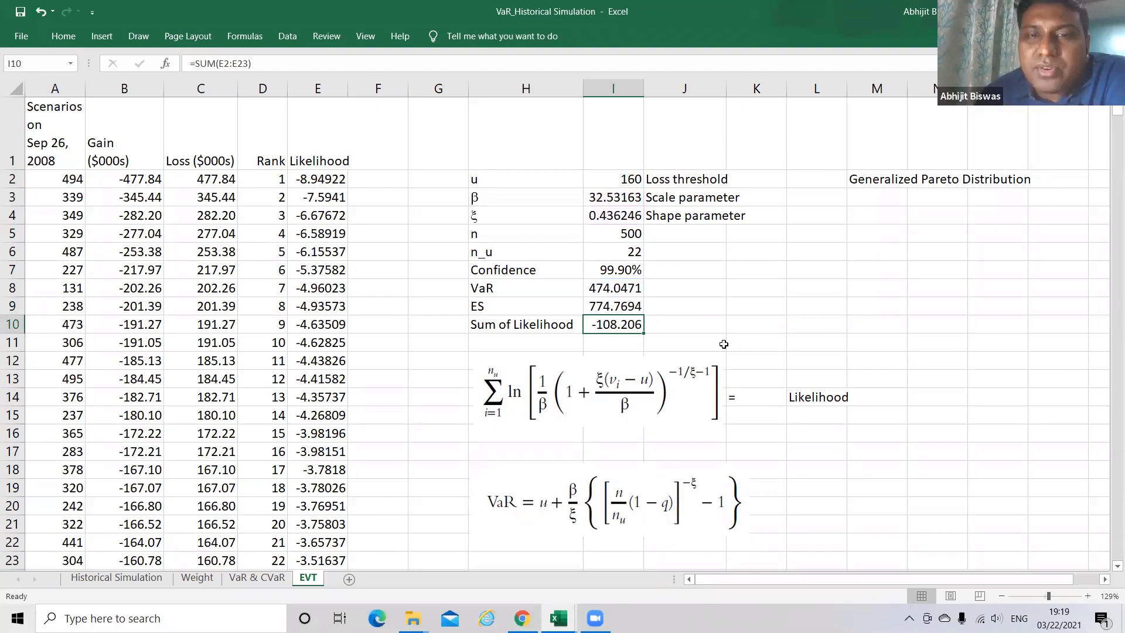